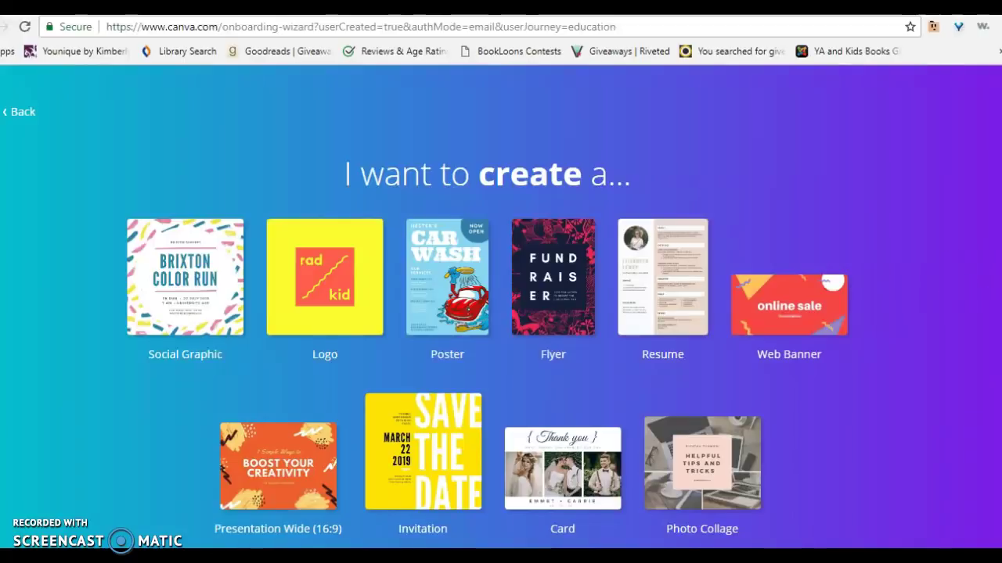
Open a new blank 800 × 2000 px Infographic design from the Blogging & eBooks design types
scroll(501, 313, down, 1)
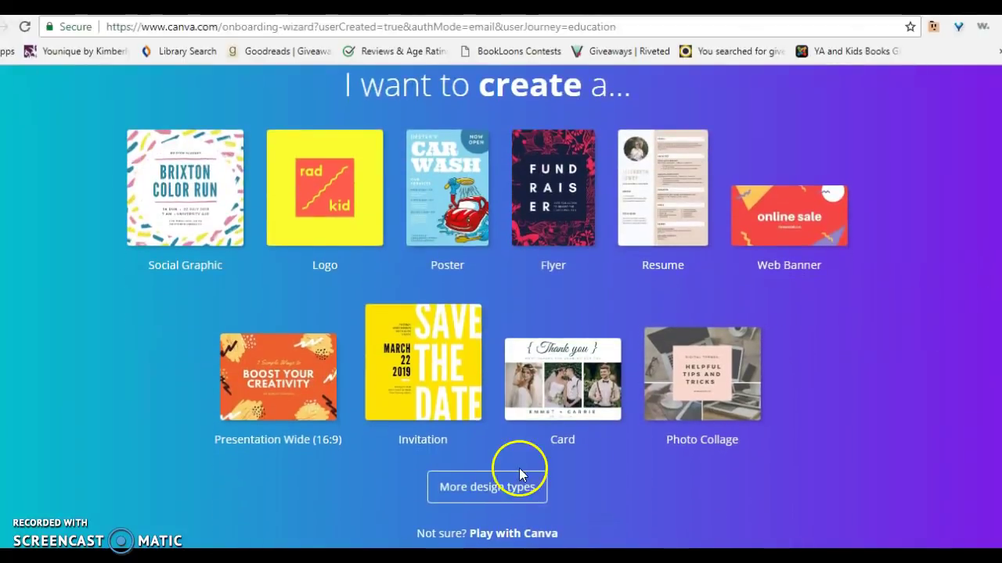
click(505, 489)
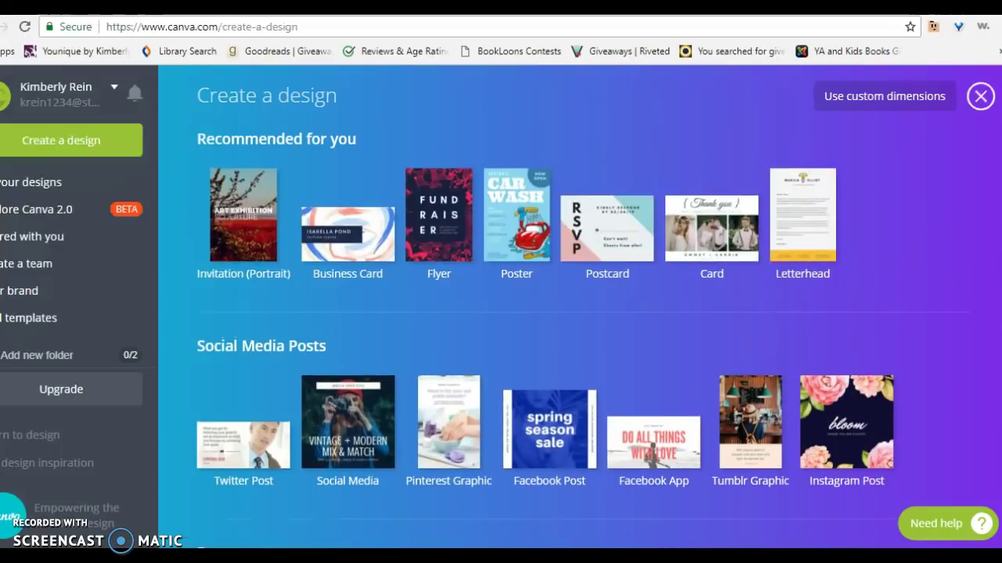
scroll(501, 313, down, 3)
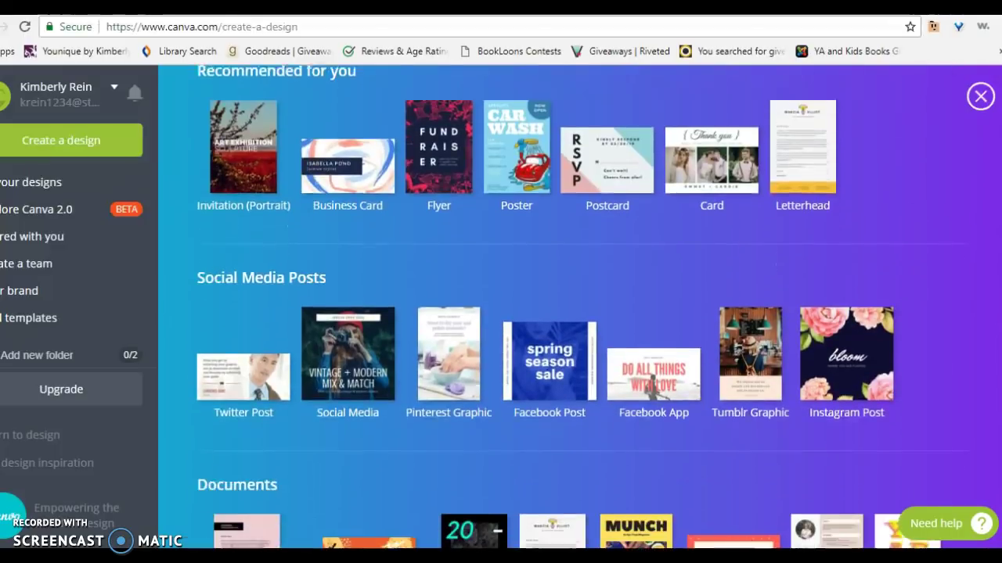
scroll(501, 313, down, 3)
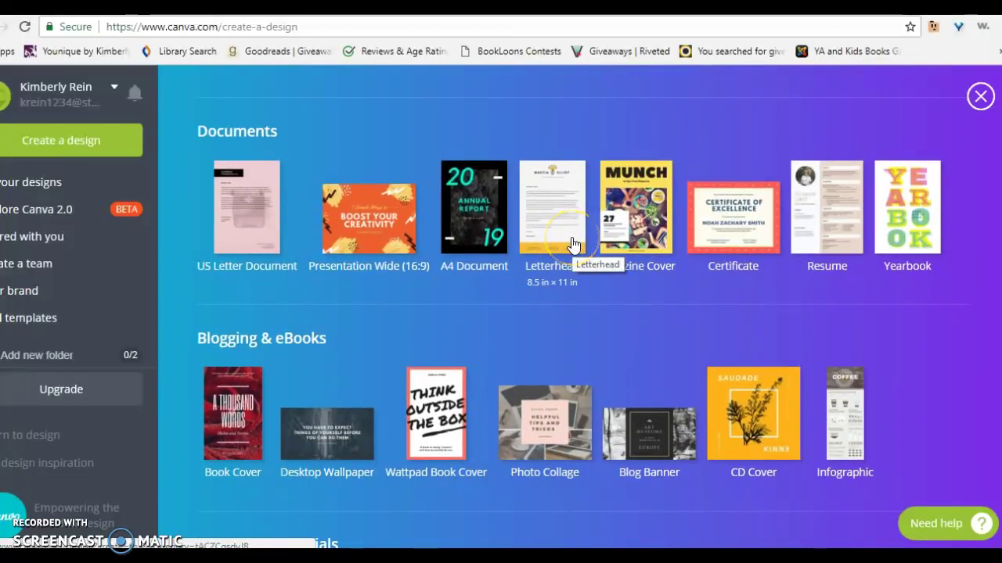
scroll(591, 239, down, 3)
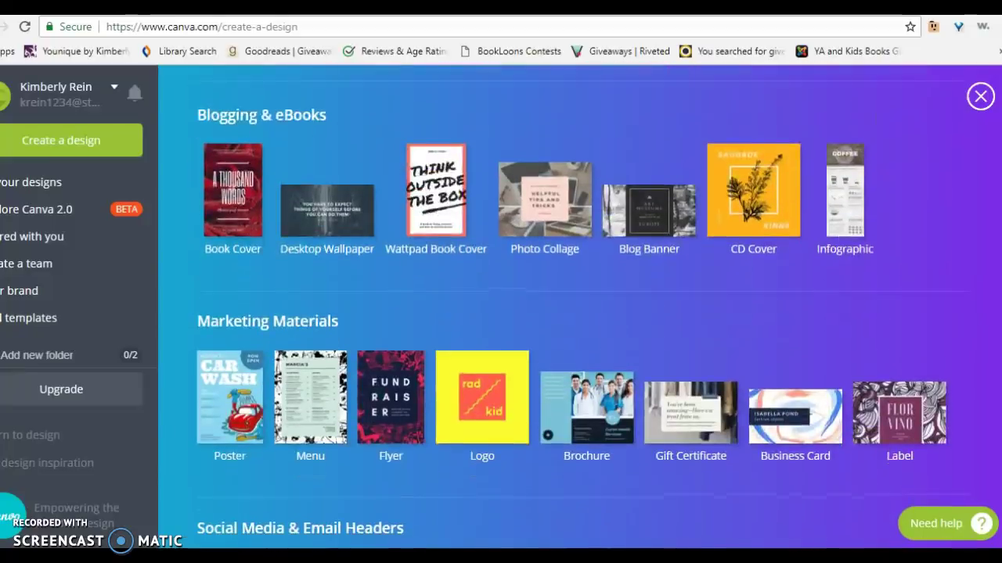
scroll(900, 313, down, 1)
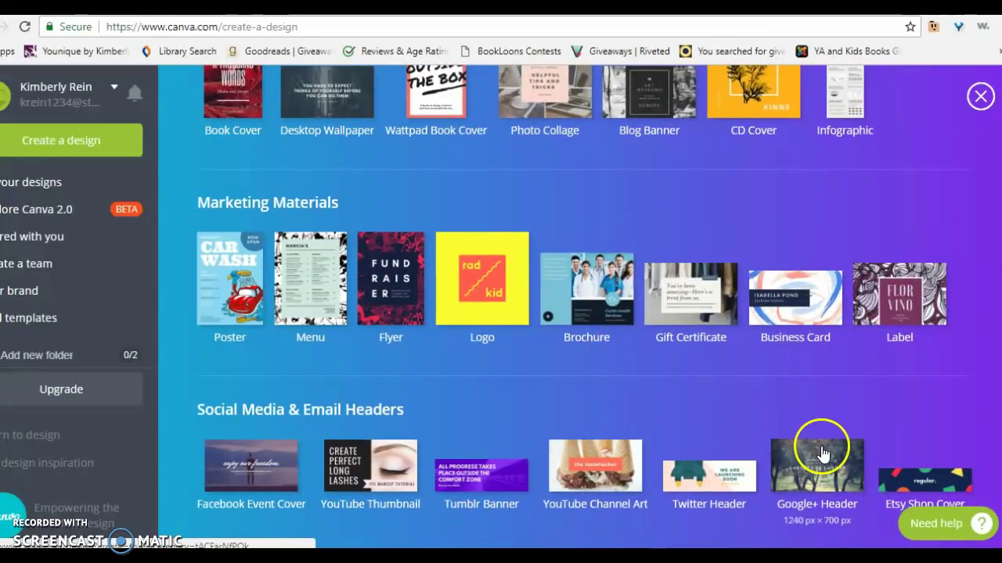
scroll(579, 313, up, 3)
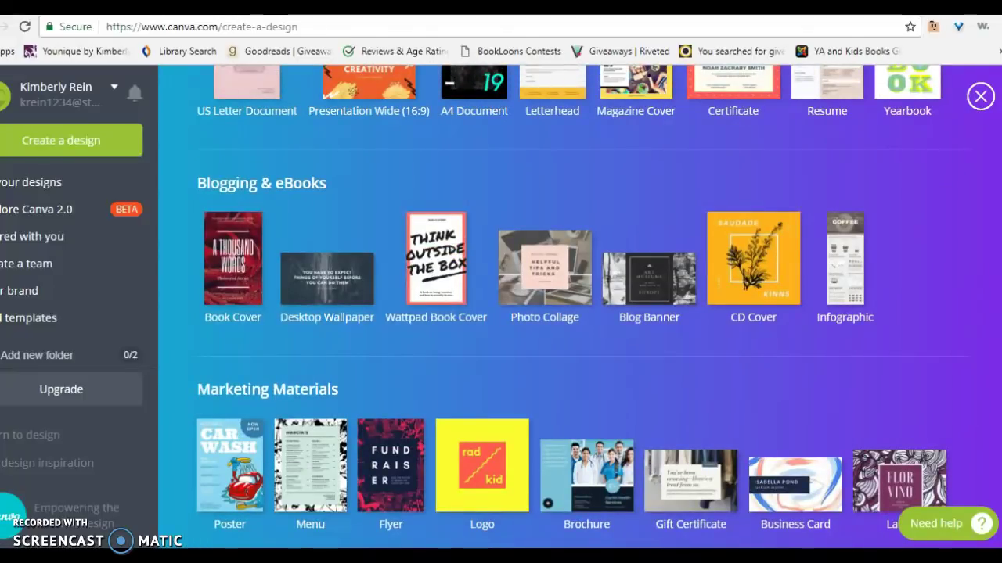
click(858, 300)
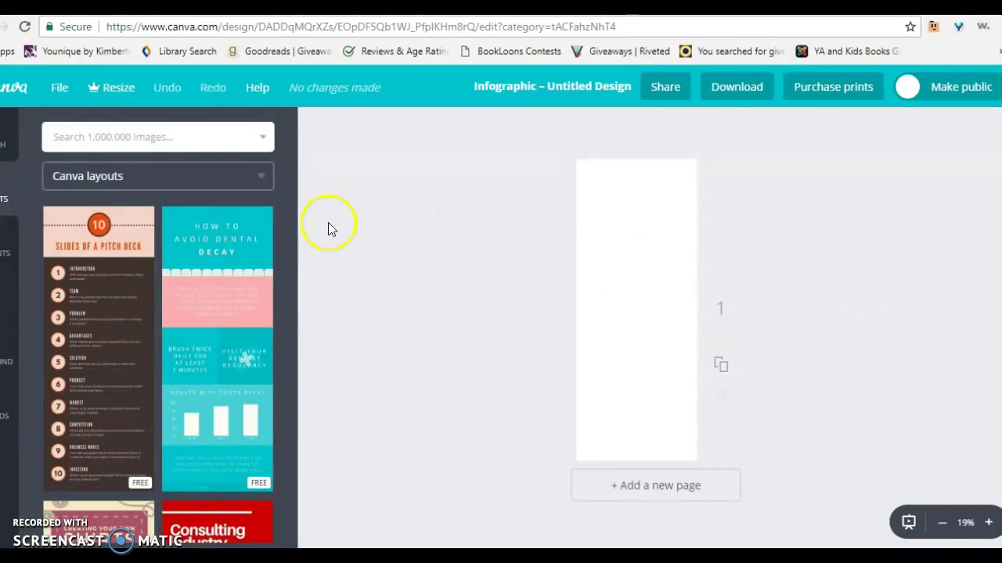
Apply the free turquoise 'The Best Health Apps' layout to the blank infographic page
drag(290, 208, 292, 302)
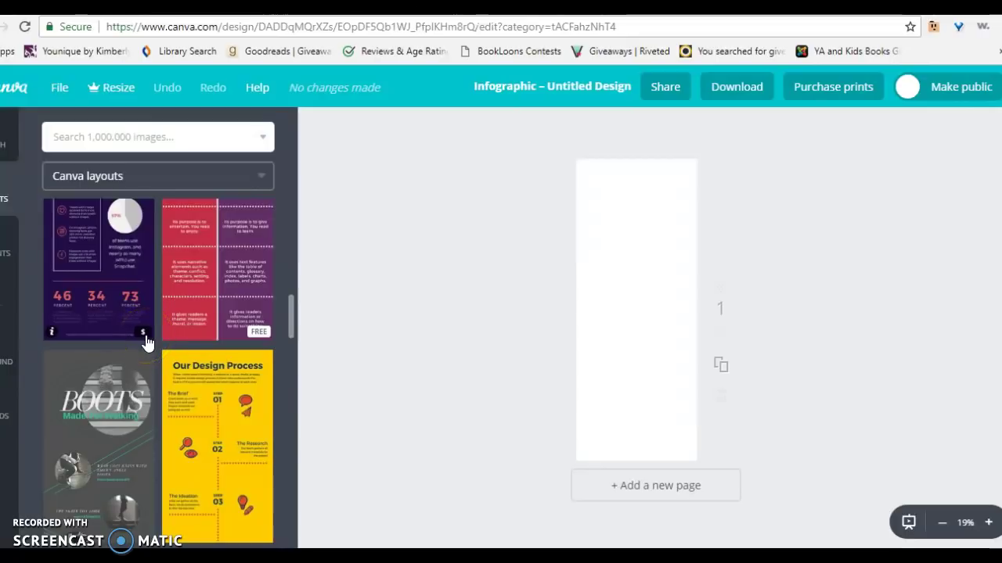
drag(292, 305, 292, 324)
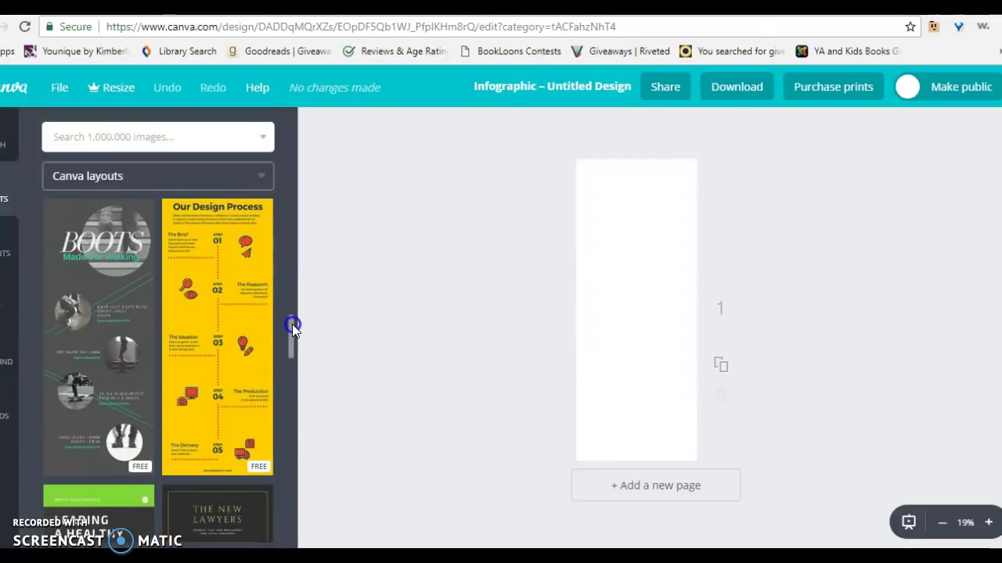
mouse_move(292, 324)
mouse_down()
mouse_move(309, 503)
mouse_move(303, 480)
mouse_up()
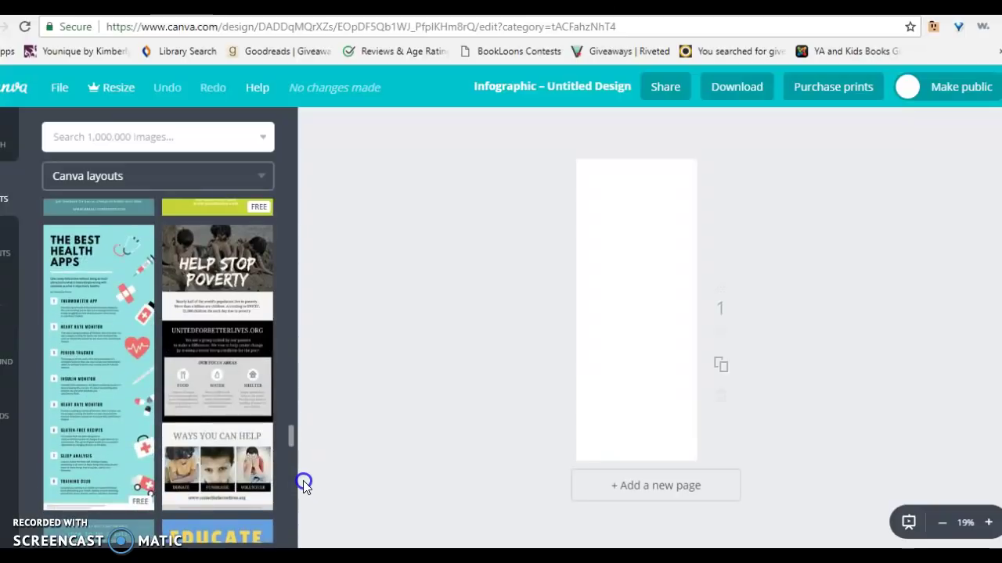
click(86, 422)
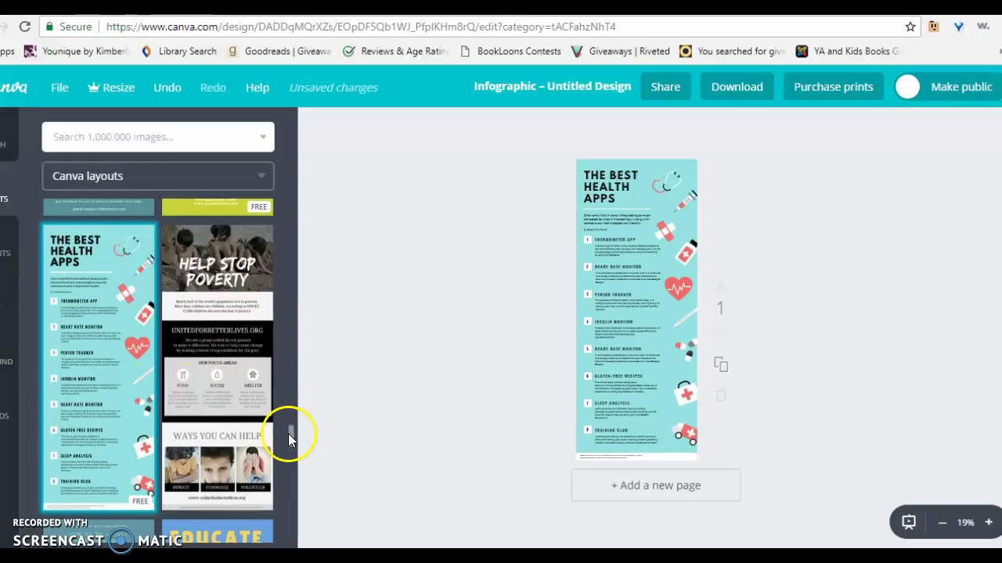
Zoom the canvas to 50% and scroll up to the infographic's title
drag(288, 435, 298, 532)
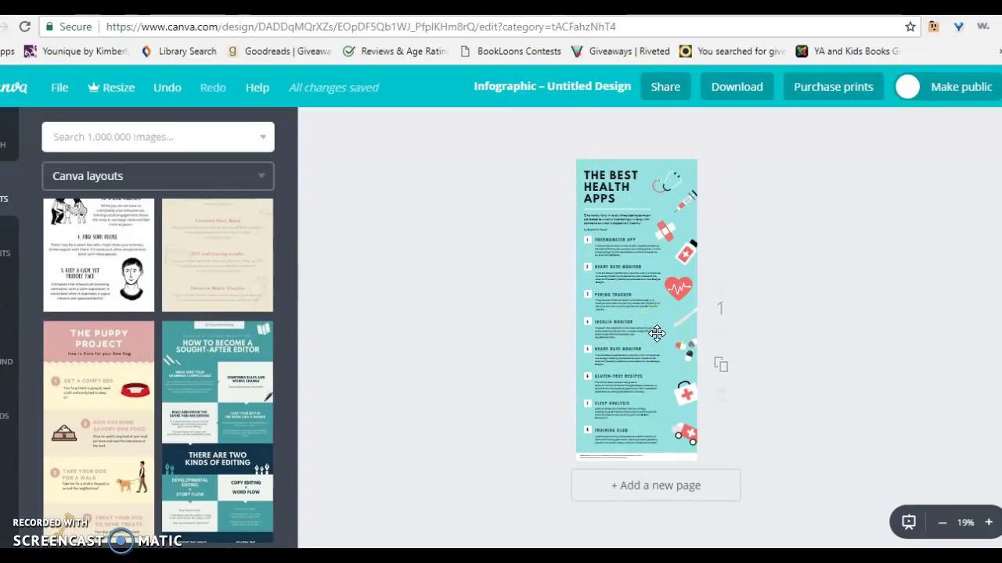
click(984, 528)
click(985, 529)
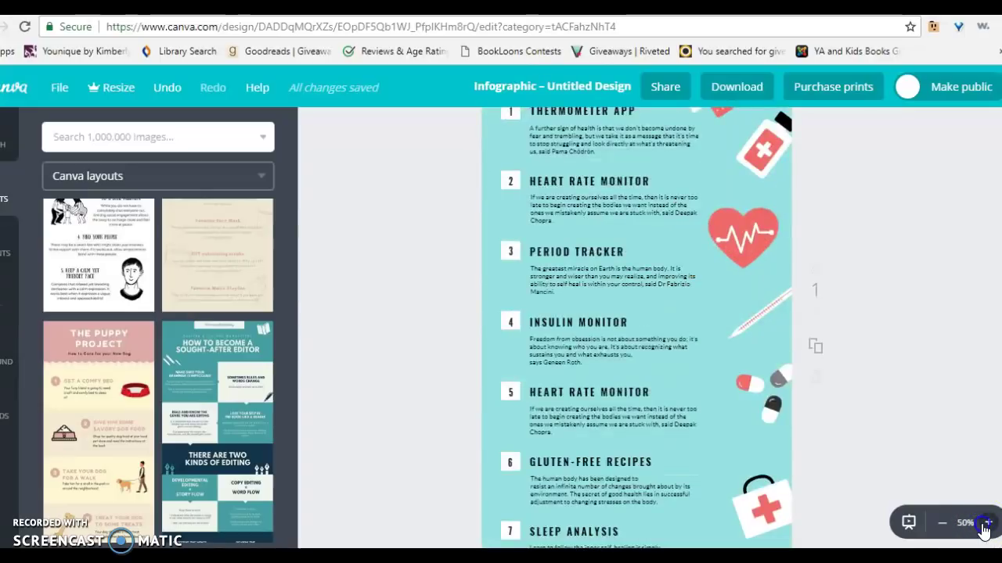
click(985, 528)
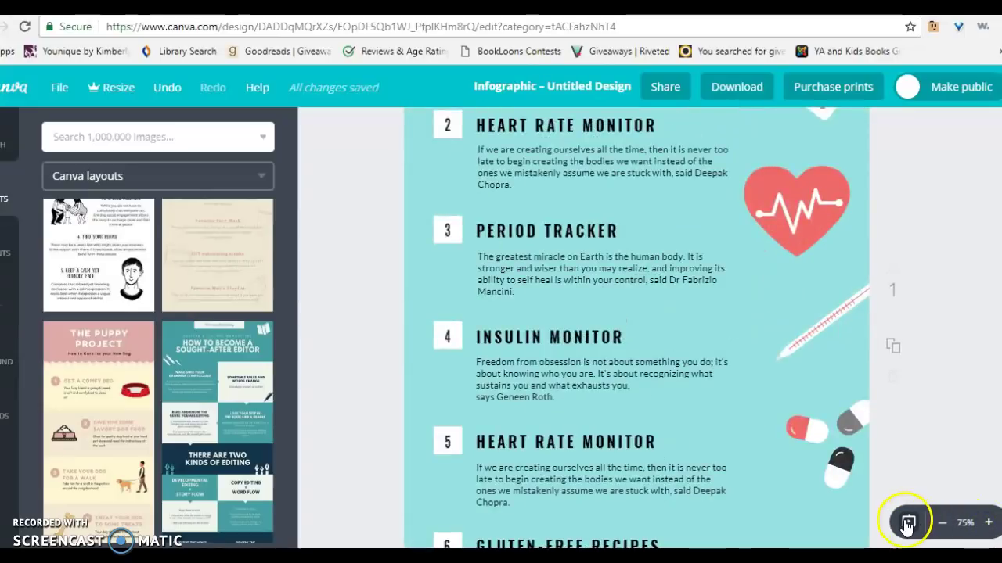
click(942, 524)
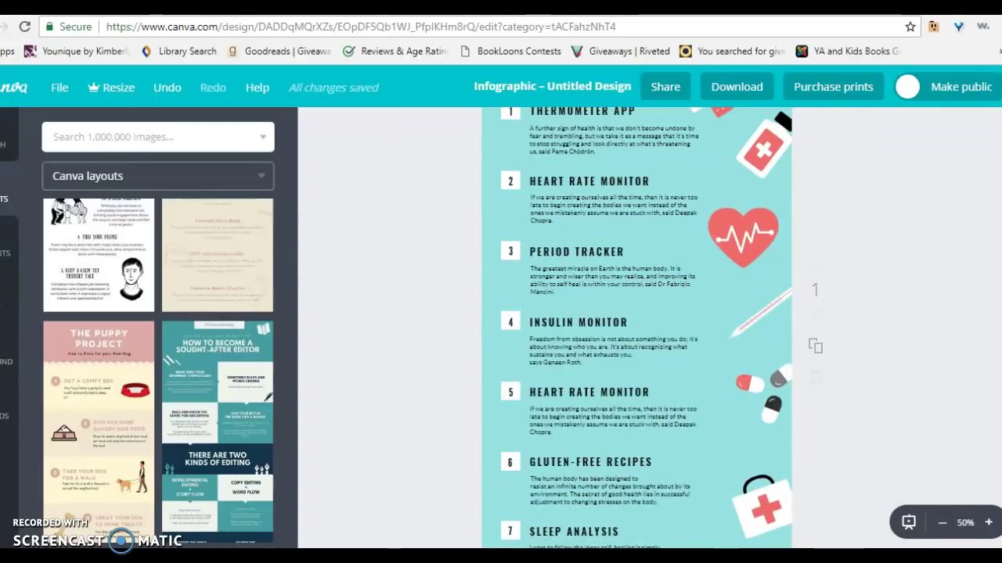
scroll(637, 329, up, 3)
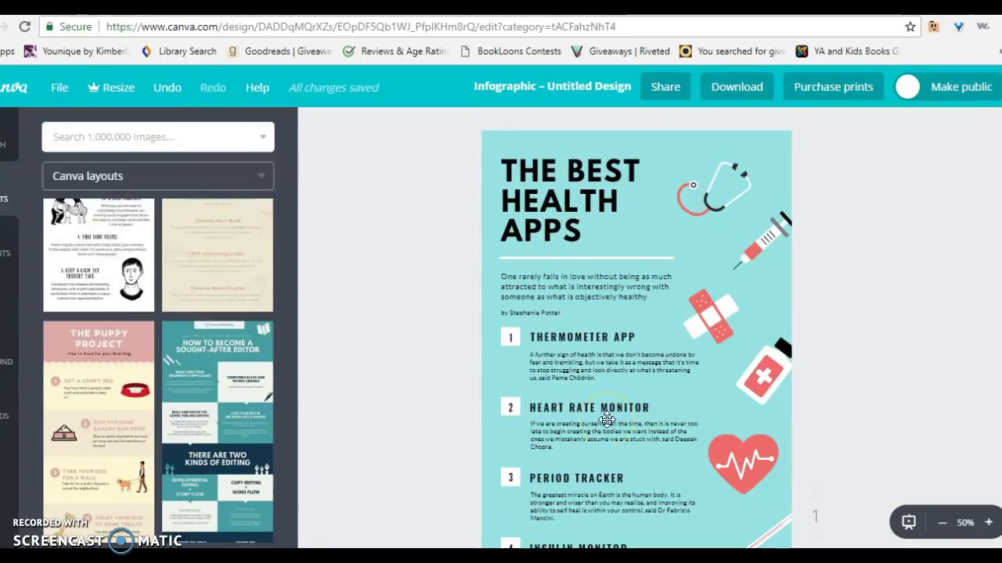
Delete the stethoscope graphic and recolour the bandage with a grey centre and yellow ends
click(737, 199)
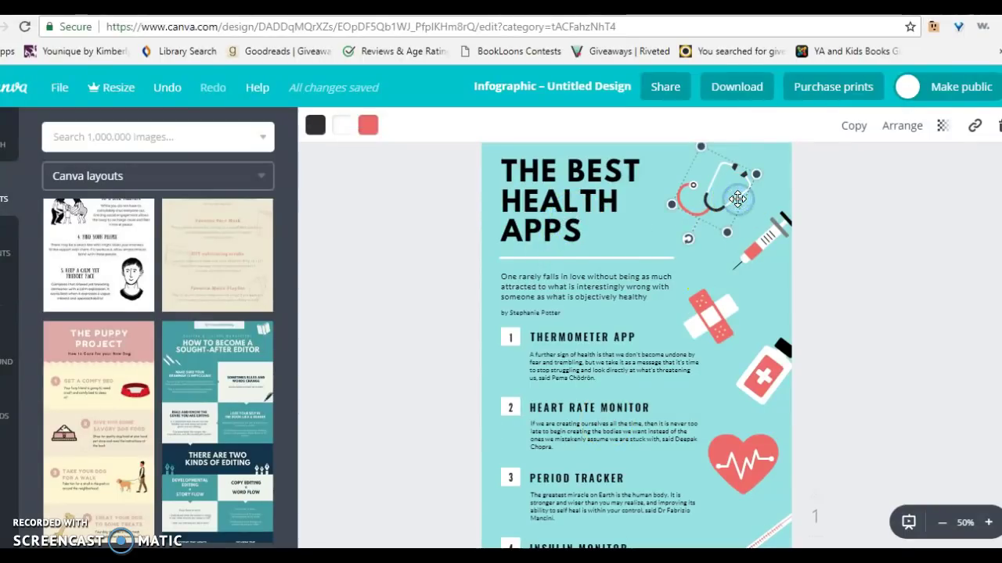
key(Delete)
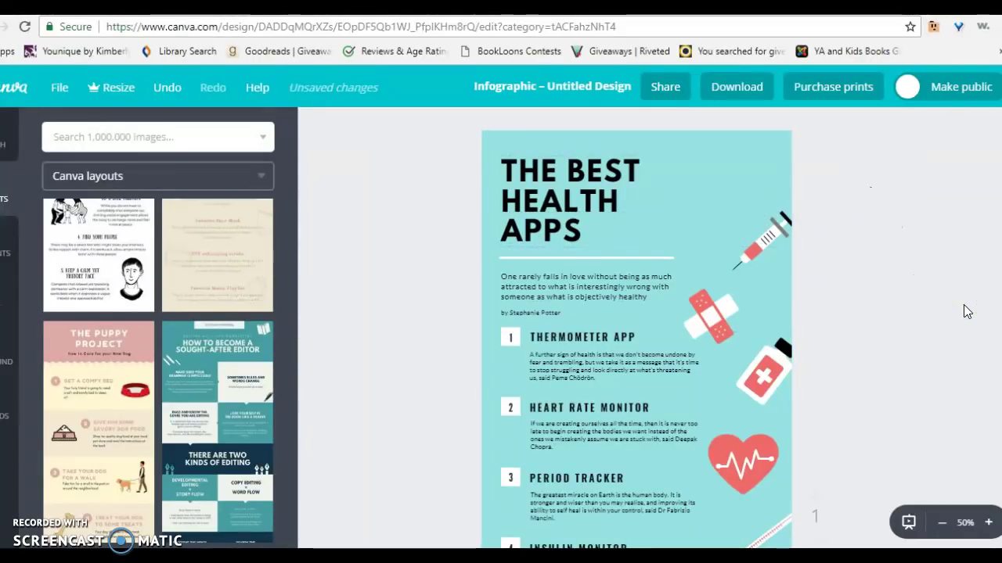
click(722, 316)
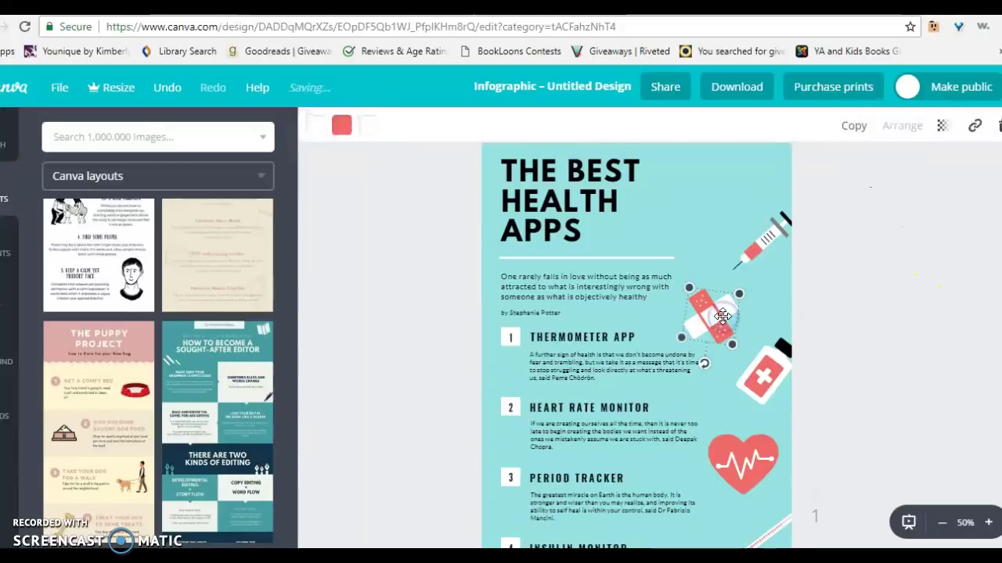
click(311, 137)
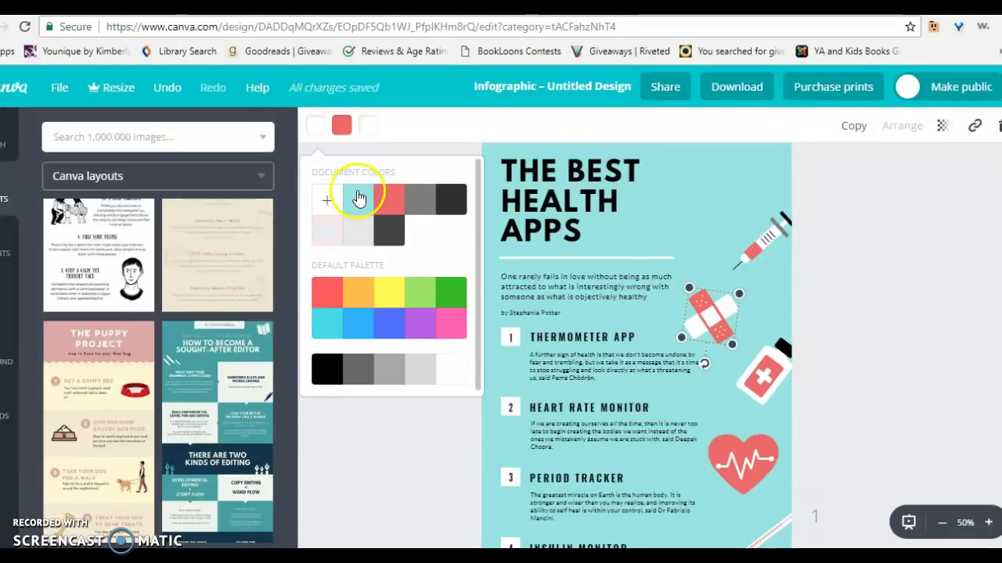
click(417, 200)
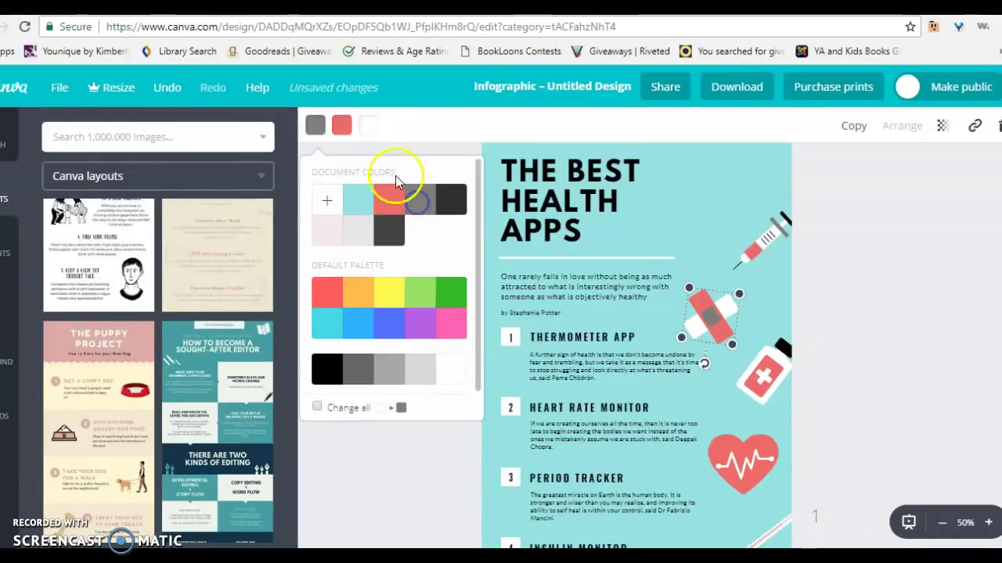
click(316, 408)
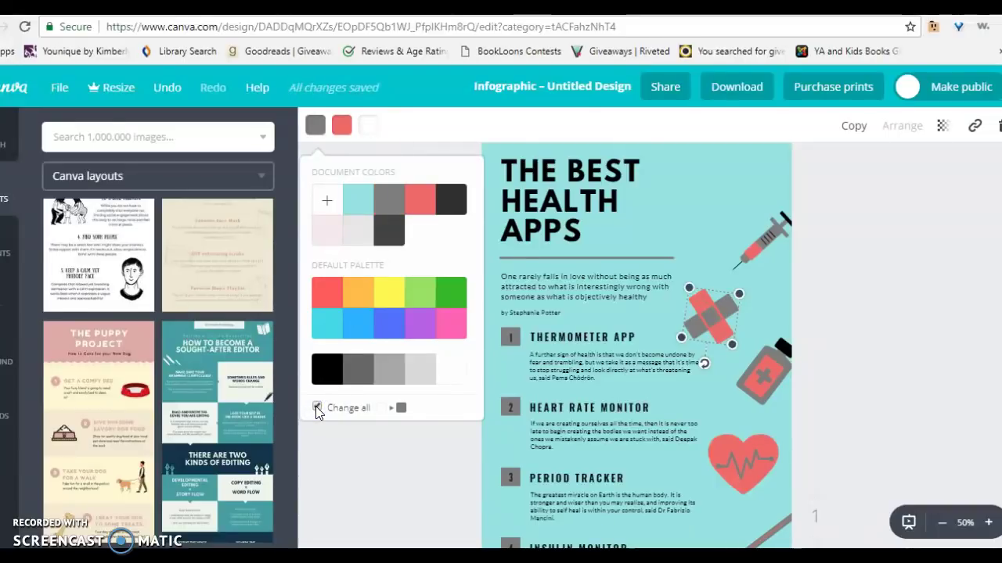
click(317, 407)
click(367, 125)
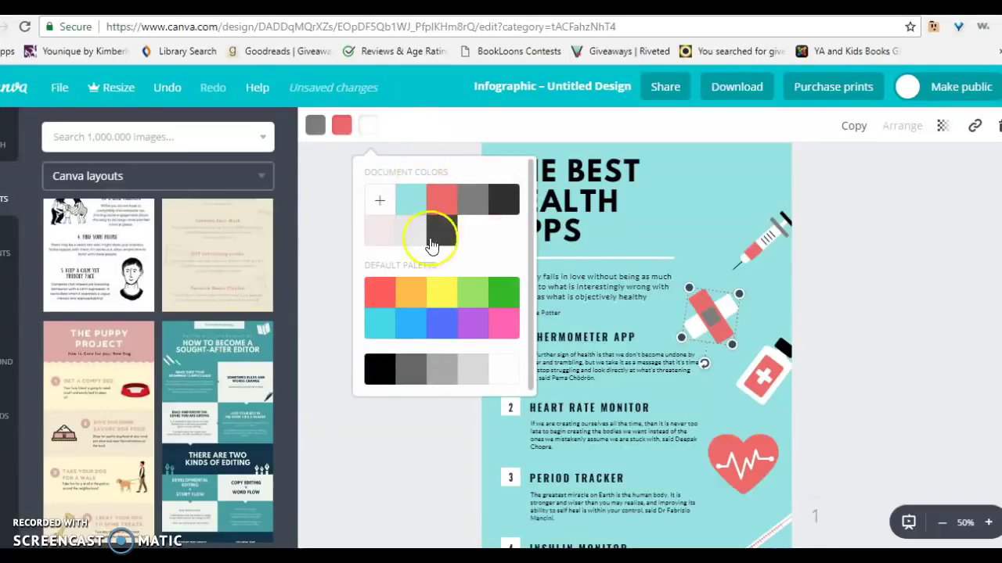
click(436, 291)
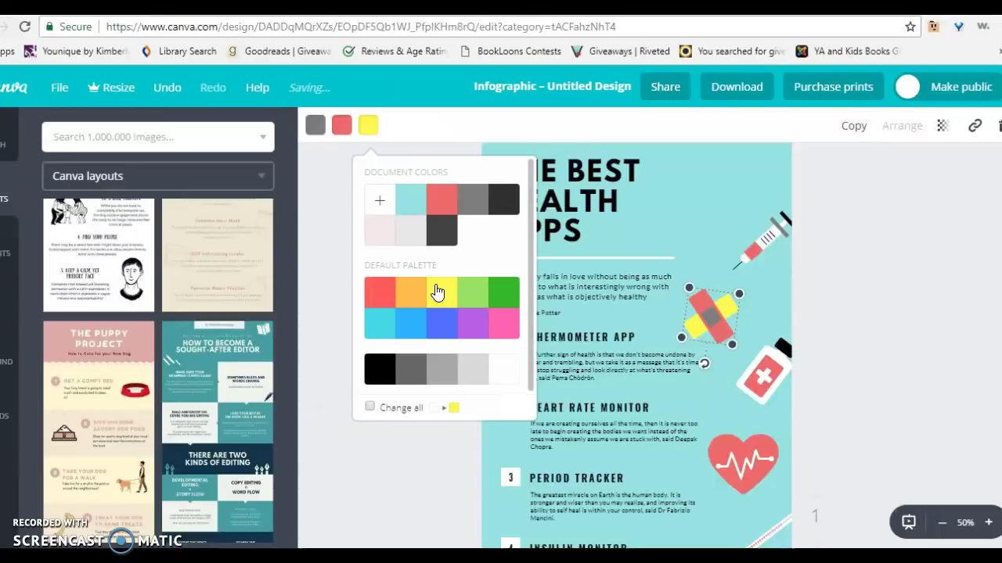
click(330, 283)
Tilt the bandage to about 345° and enlarge it
drag(705, 368, 743, 288)
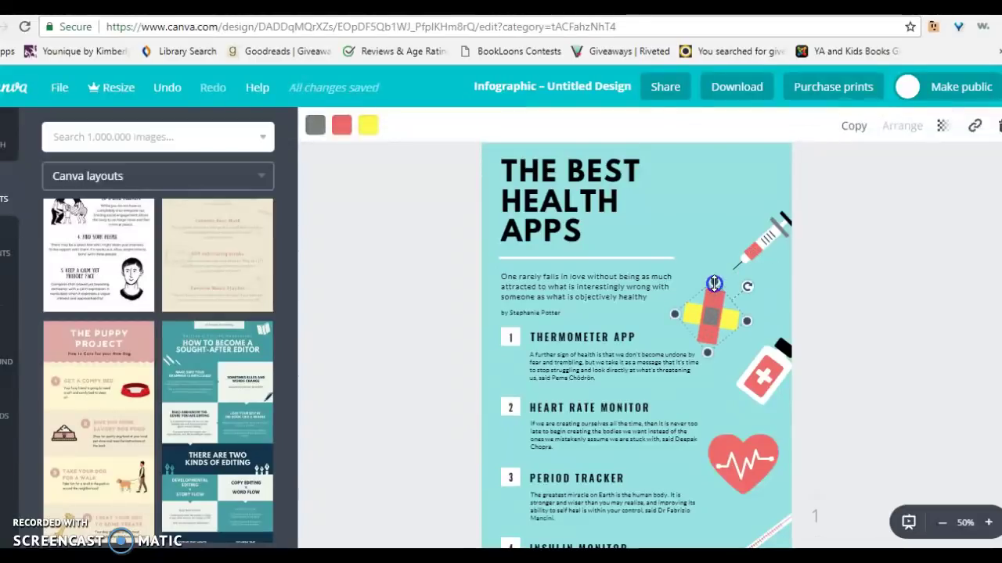
drag(714, 282, 716, 244)
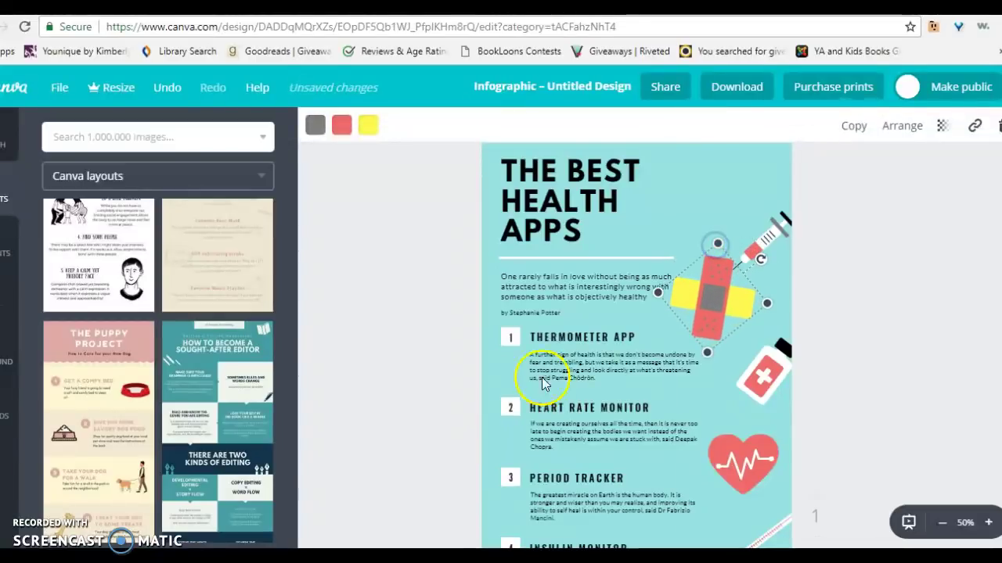
click(555, 285)
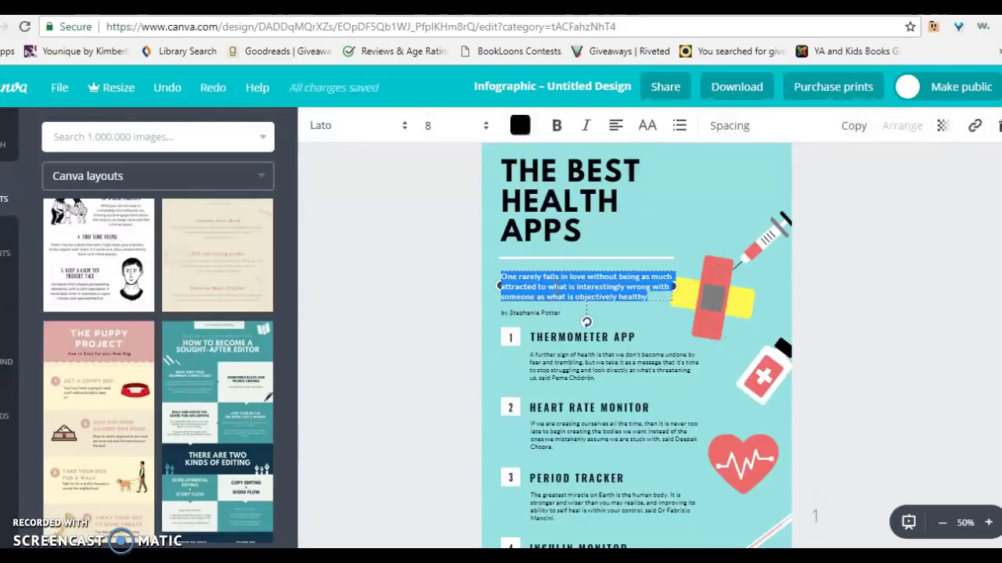
Set the quote to Rasa Medium at size 18, widen its box and move it up
click(407, 127)
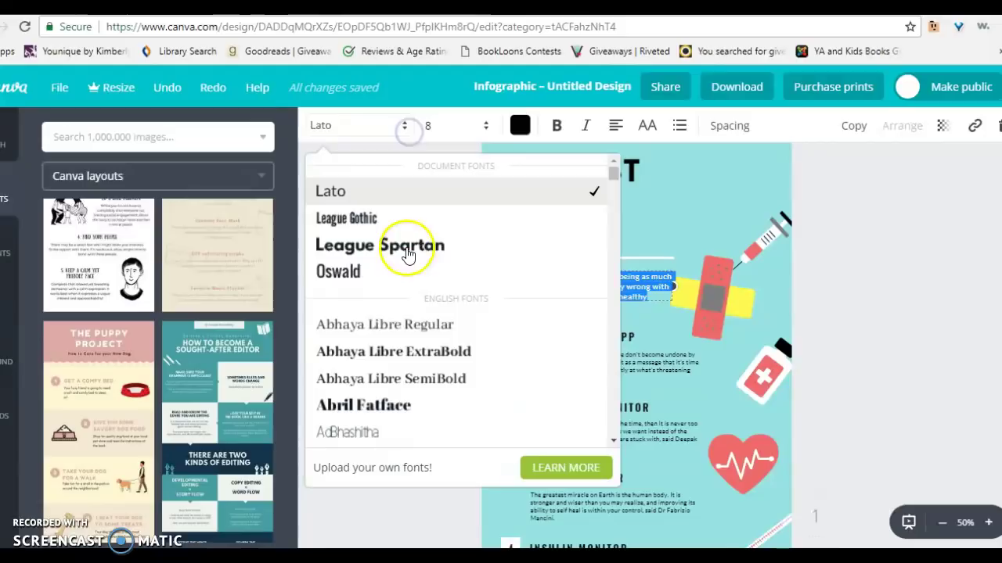
drag(616, 179, 611, 302)
click(405, 335)
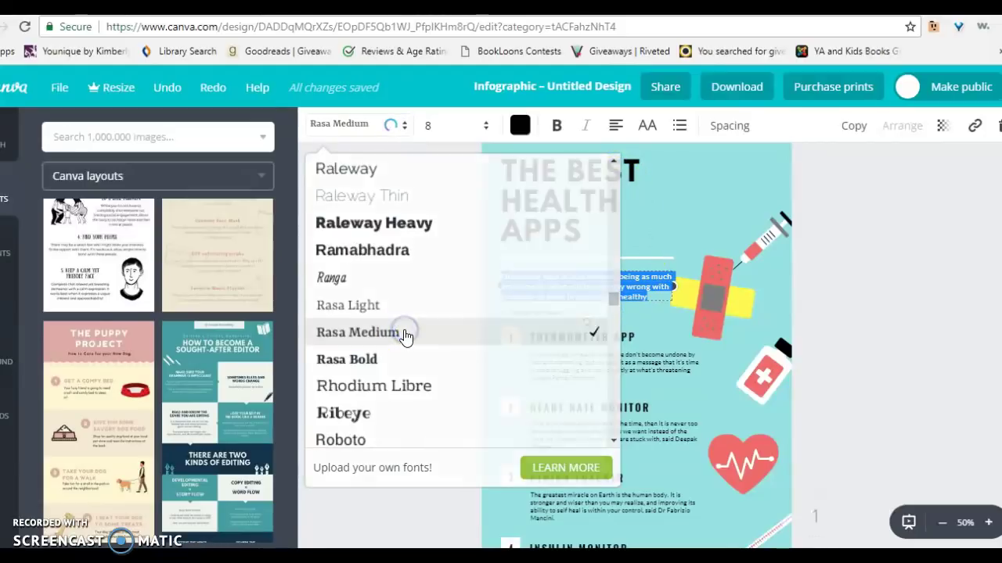
click(431, 127)
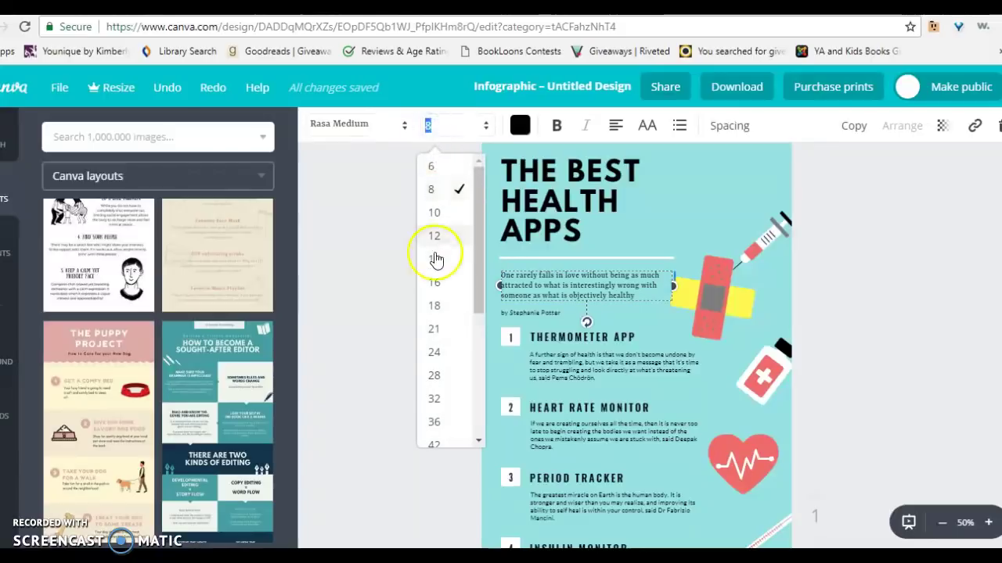
click(443, 305)
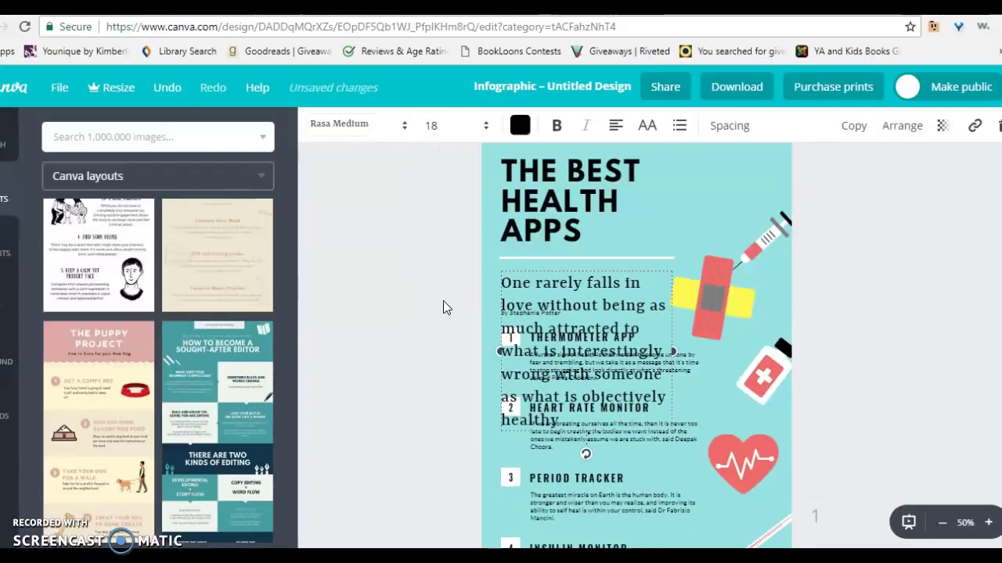
mouse_move(672, 352)
mouse_down()
mouse_move(785, 354)
mouse_move(666, 352)
mouse_up()
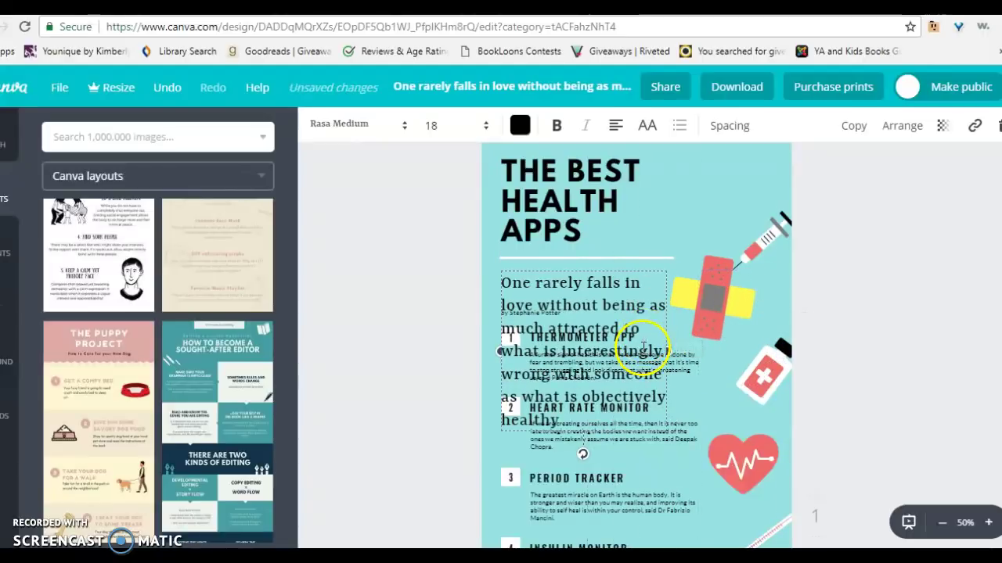
drag(628, 274, 728, 184)
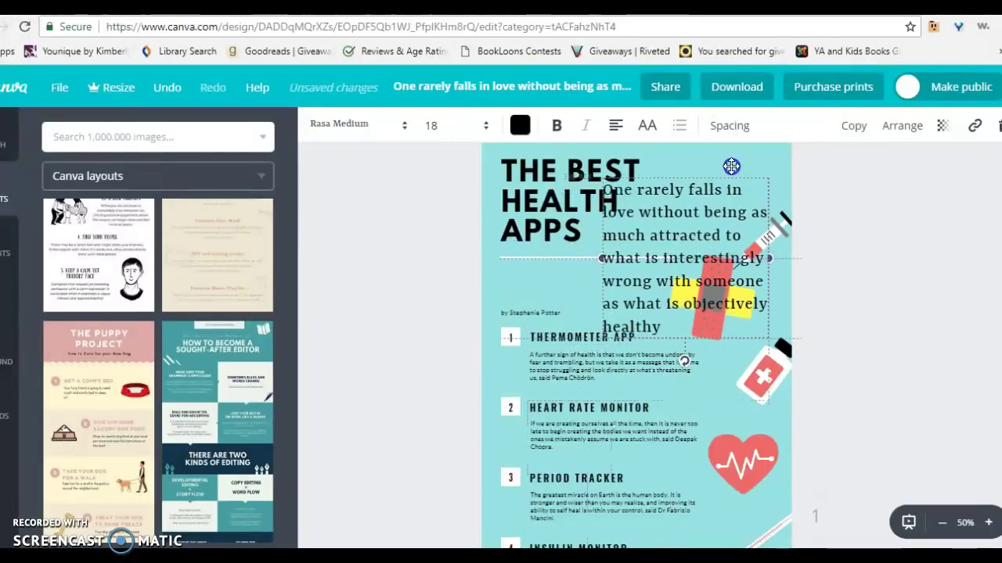
Try bold, uppercase and bullets on the quote, revert them, and place it below the heading
click(661, 317)
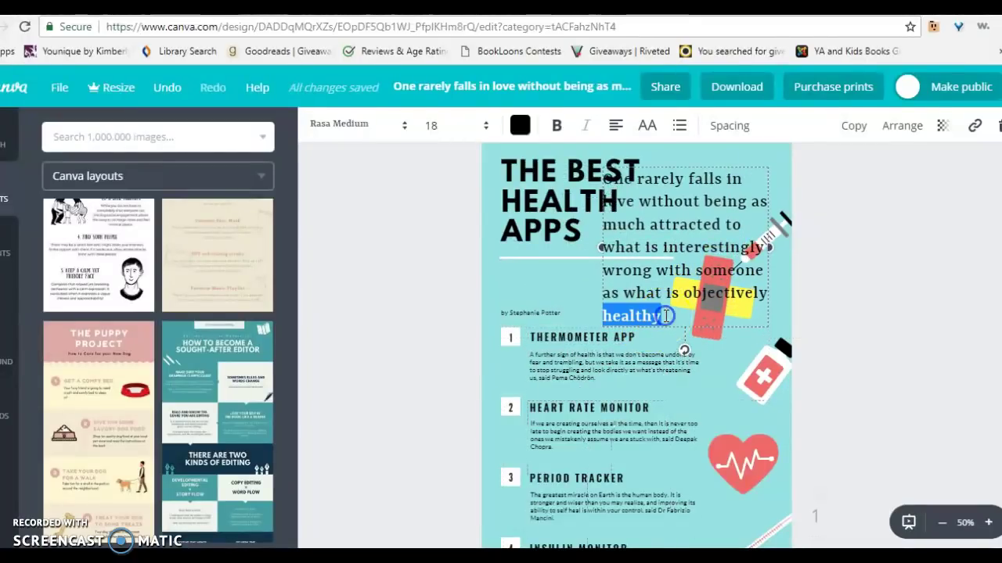
triple_click(665, 316)
click(554, 127)
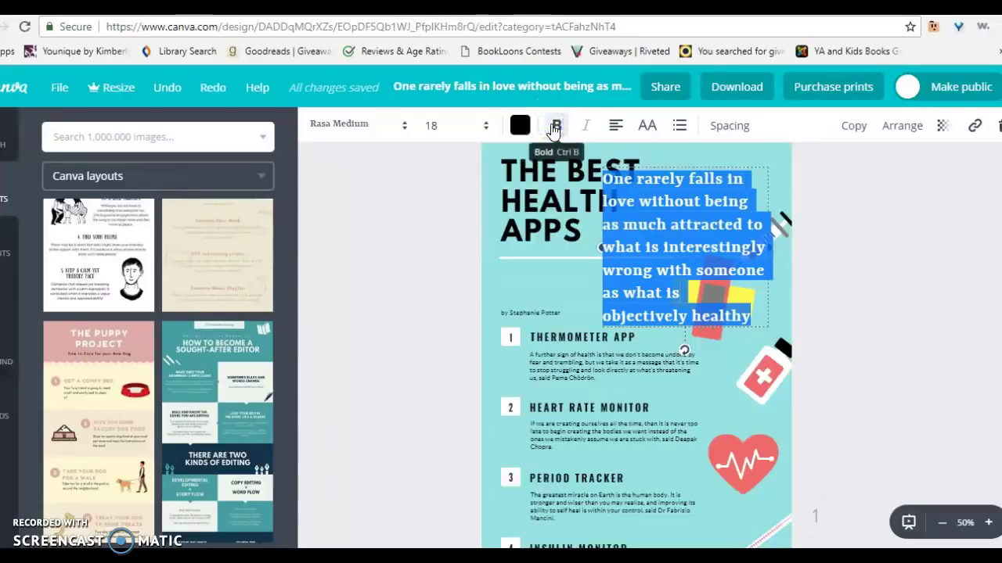
click(554, 127)
click(588, 127)
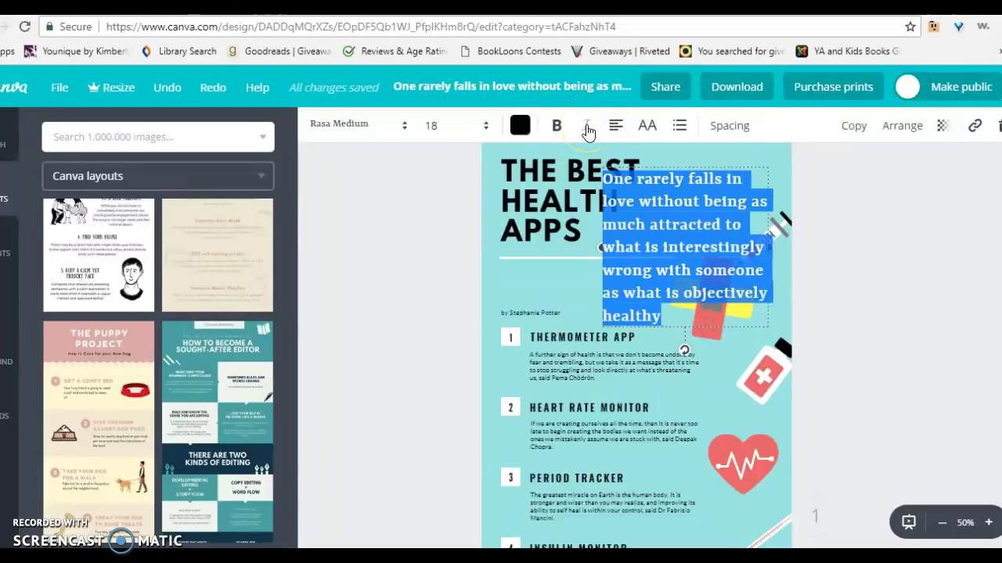
click(616, 126)
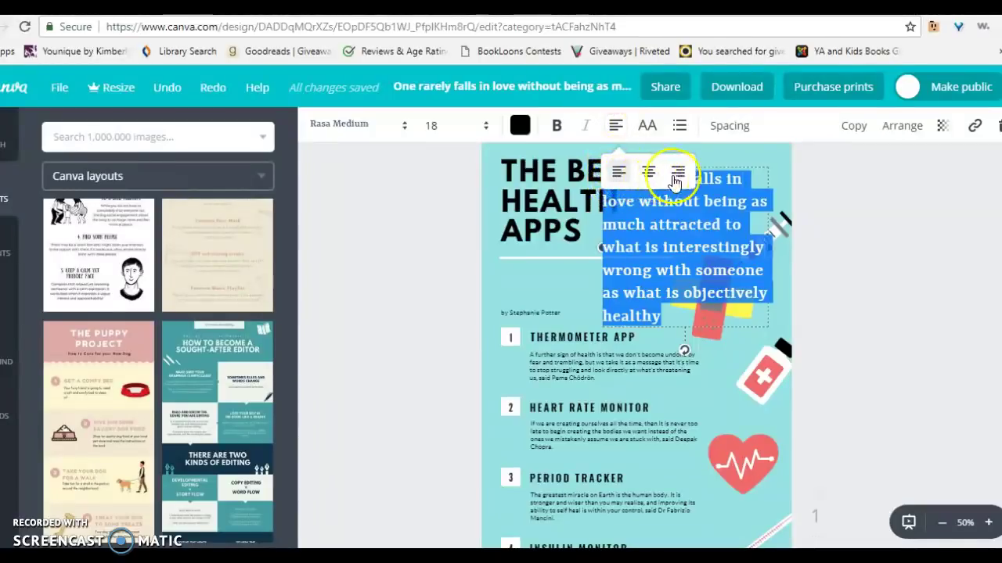
click(648, 132)
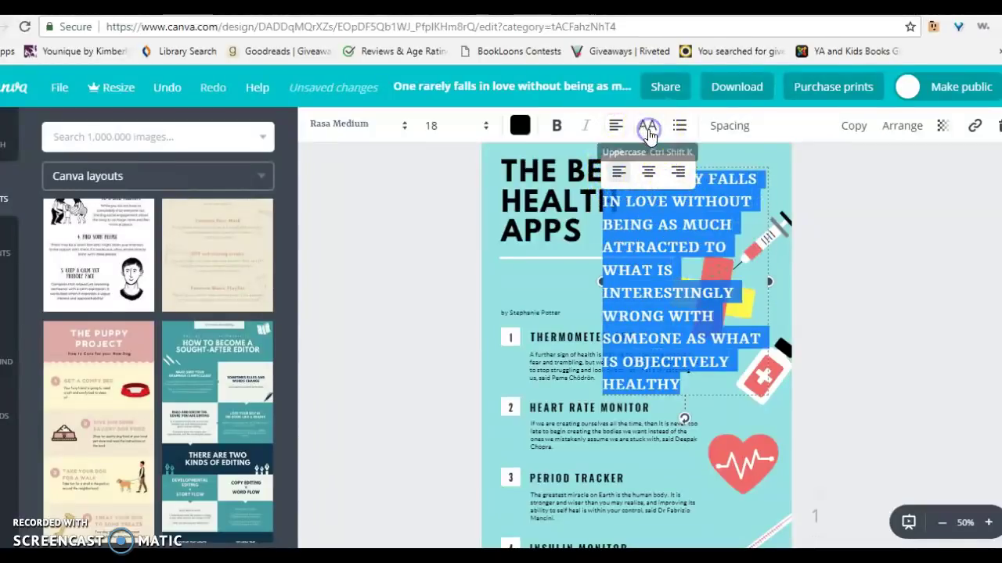
click(648, 132)
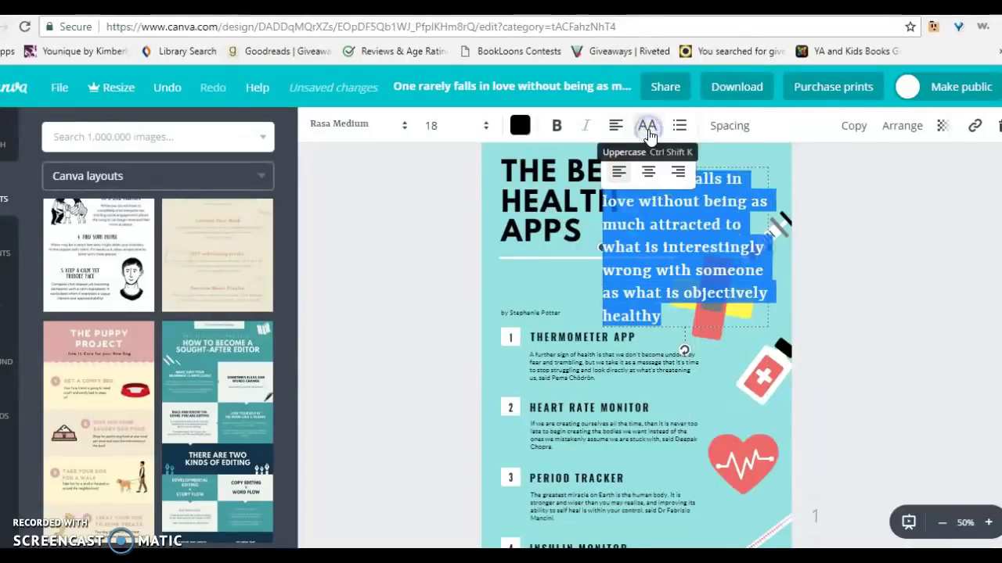
click(685, 128)
click(686, 125)
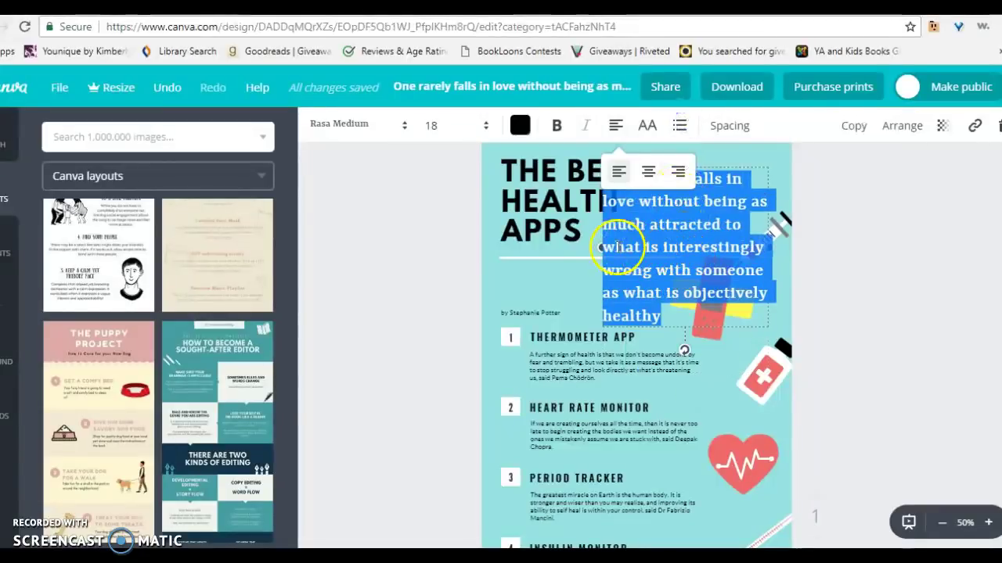
drag(746, 165, 645, 226)
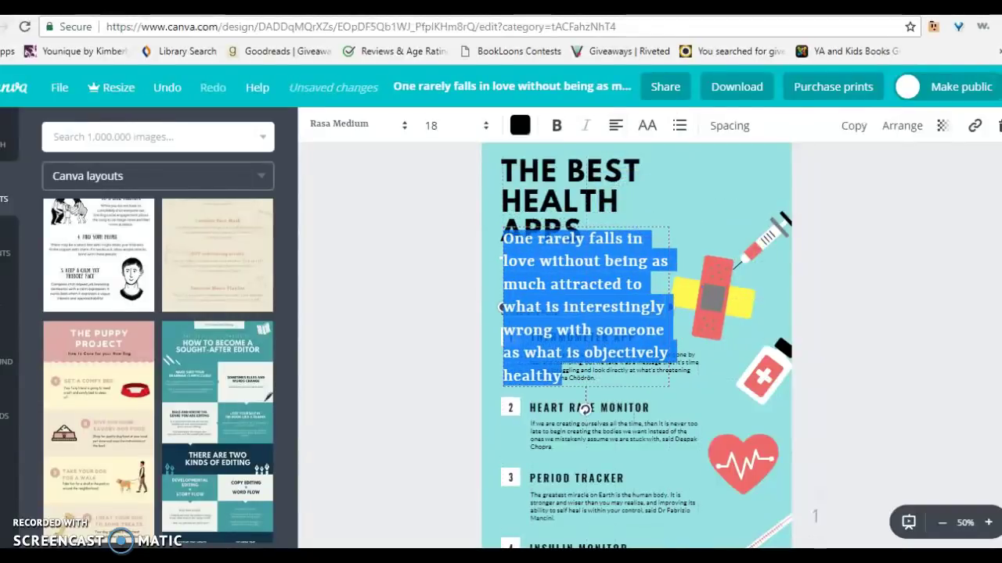
Duplicate the bandage sticker and move the copy up near the page's top right
click(726, 296)
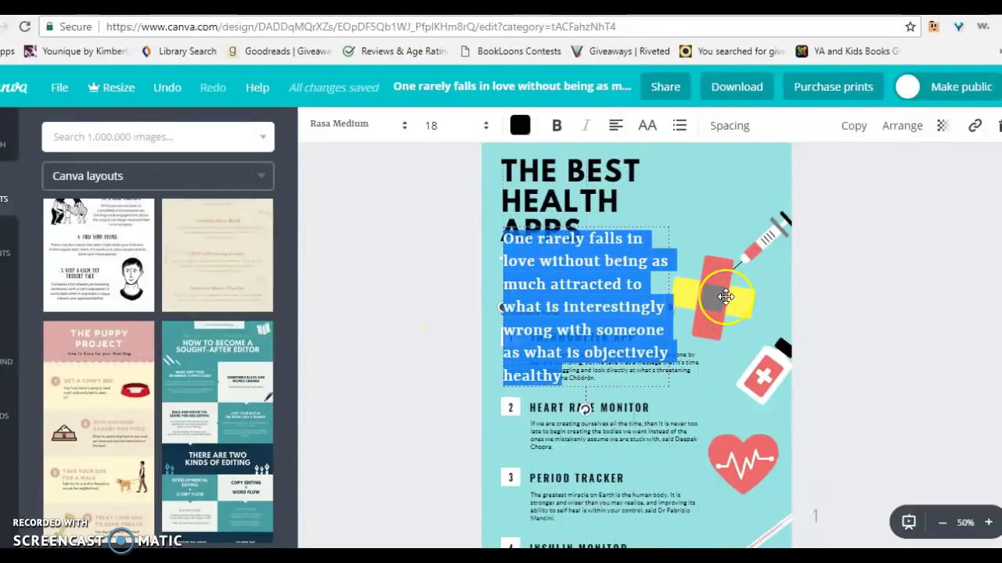
click(726, 296)
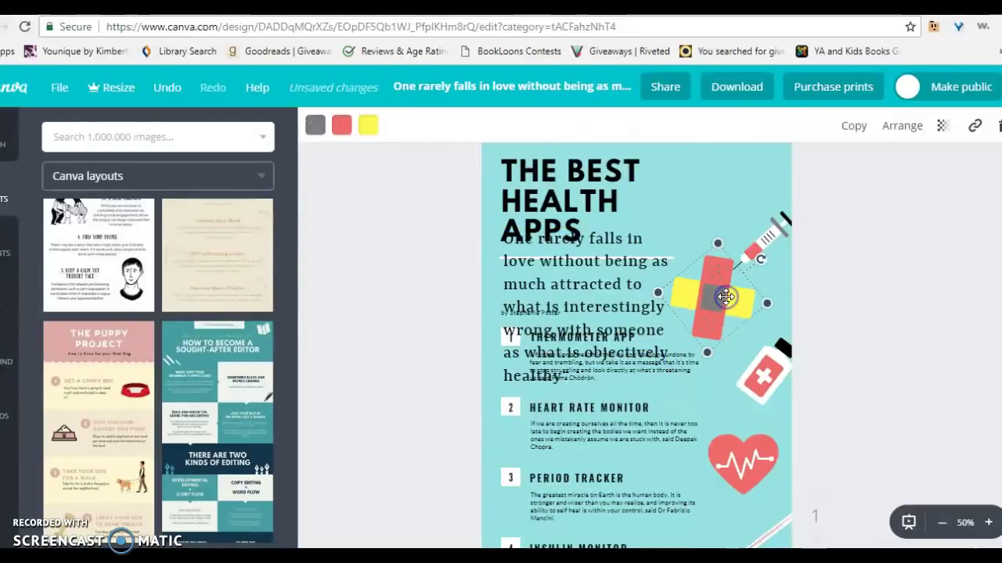
click(864, 129)
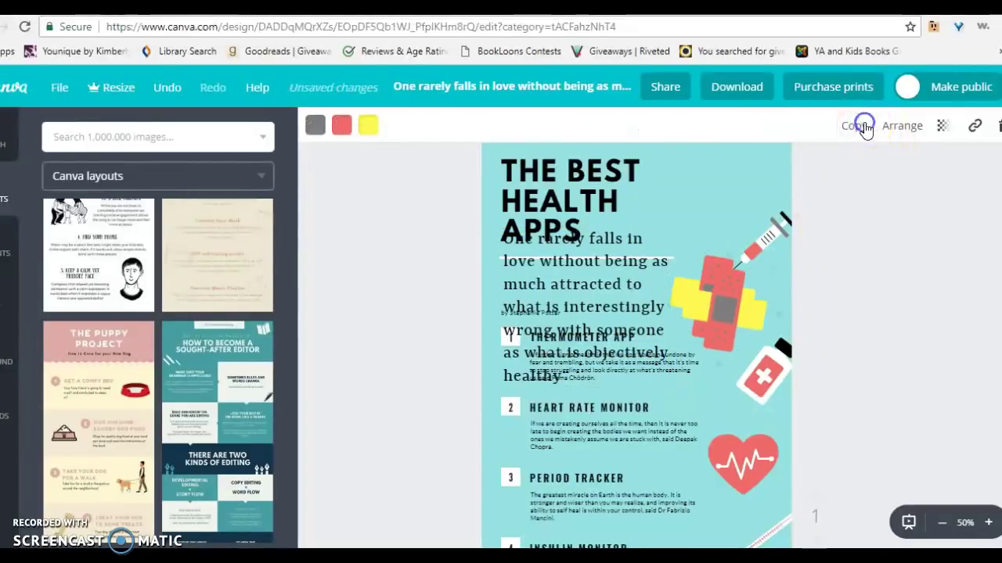
drag(716, 309, 699, 192)
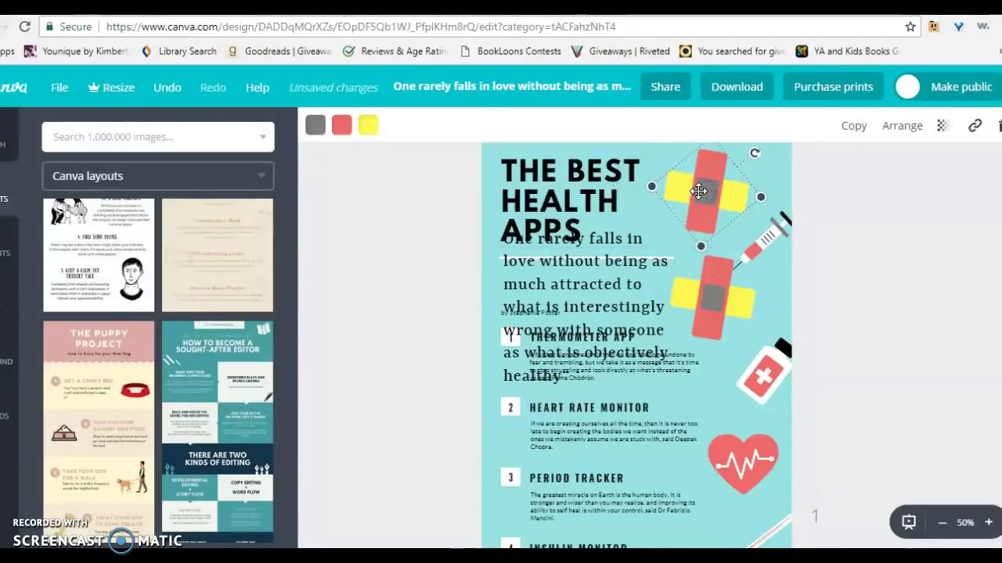
Adjust the lower bandage's layering and position, and set its transparency to 42
click(716, 288)
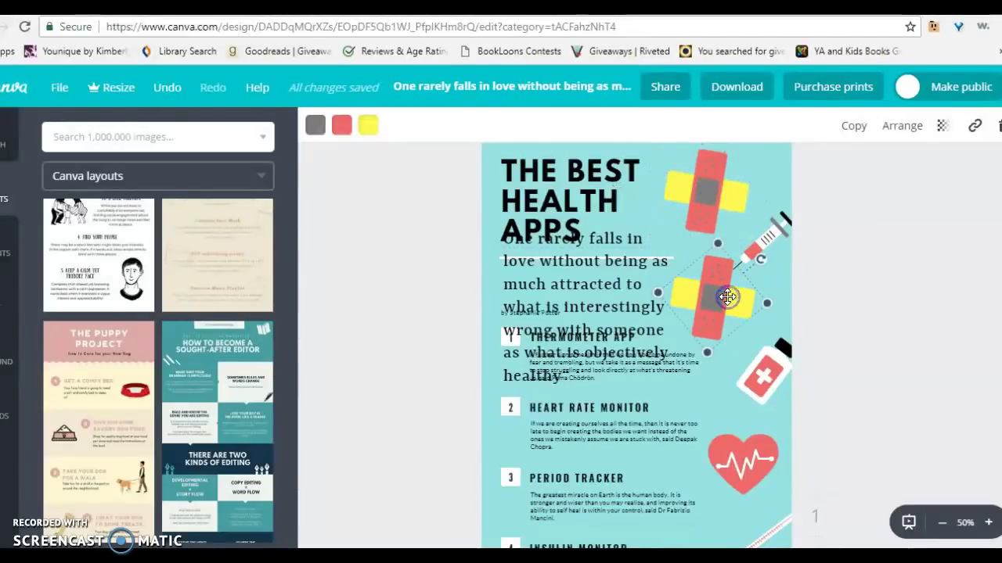
click(895, 133)
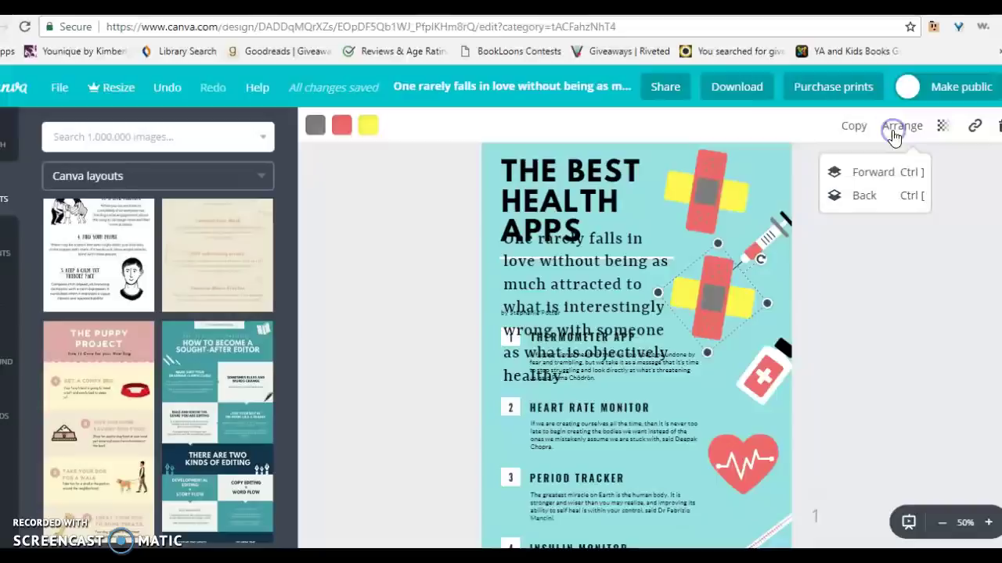
click(870, 177)
mouse_move(710, 313)
mouse_down()
mouse_move(748, 293)
mouse_move(763, 266)
mouse_move(722, 320)
mouse_up()
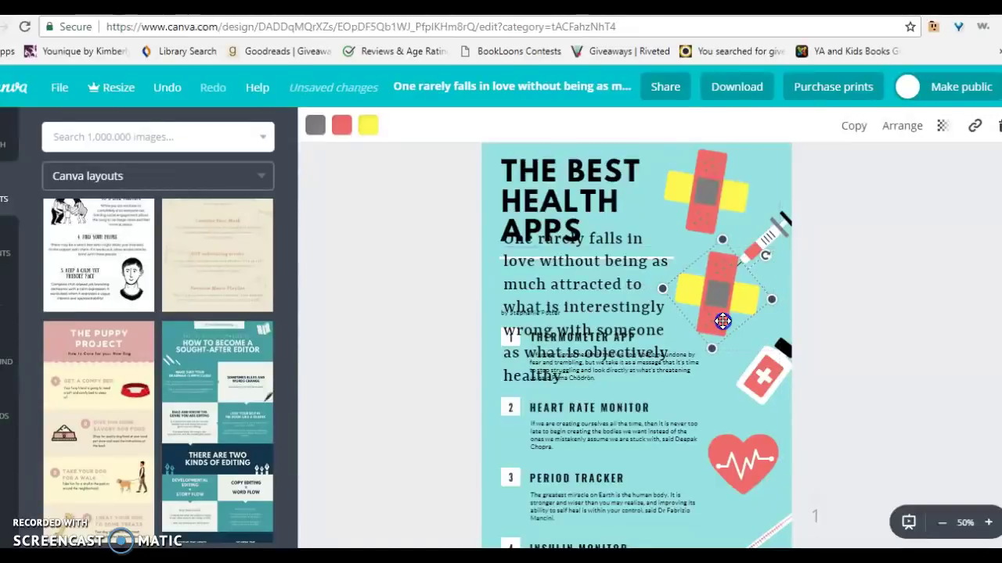
click(901, 125)
click(866, 197)
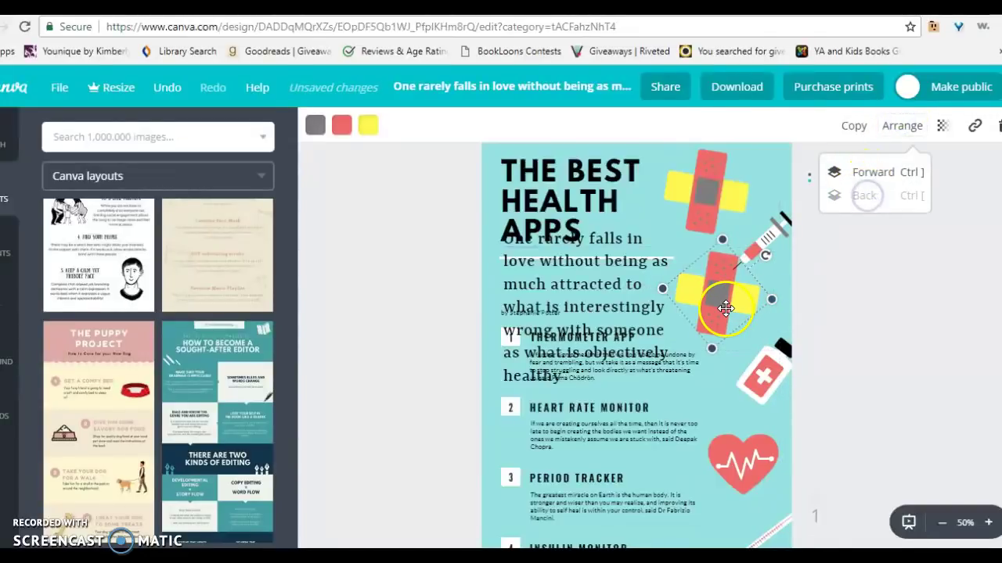
mouse_move(727, 308)
mouse_down()
mouse_move(768, 279)
mouse_move(730, 312)
mouse_up()
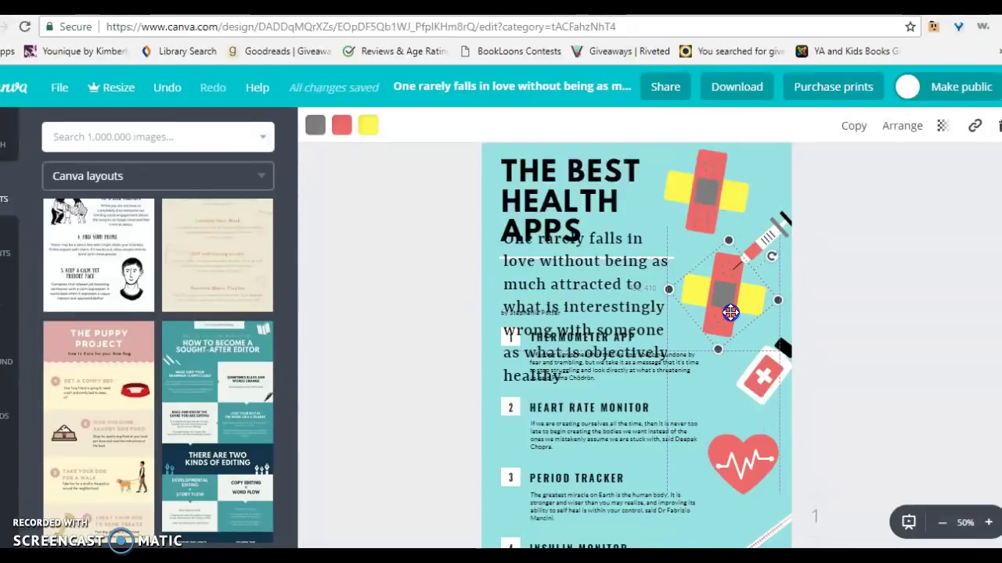
click(956, 128)
drag(915, 177, 854, 180)
Colour the Heart Rate Monitor heading white and move it up over the bandage
click(631, 409)
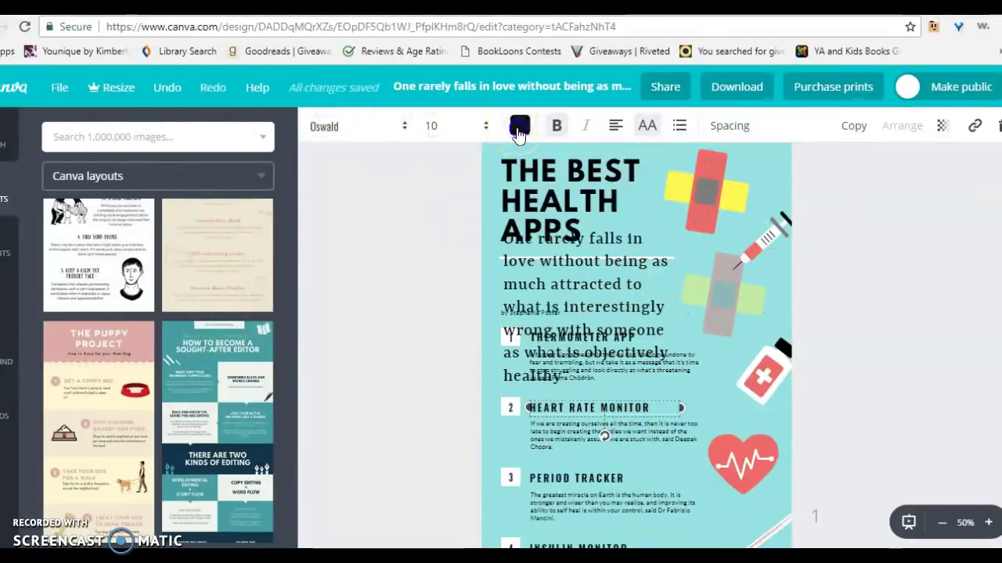
click(519, 125)
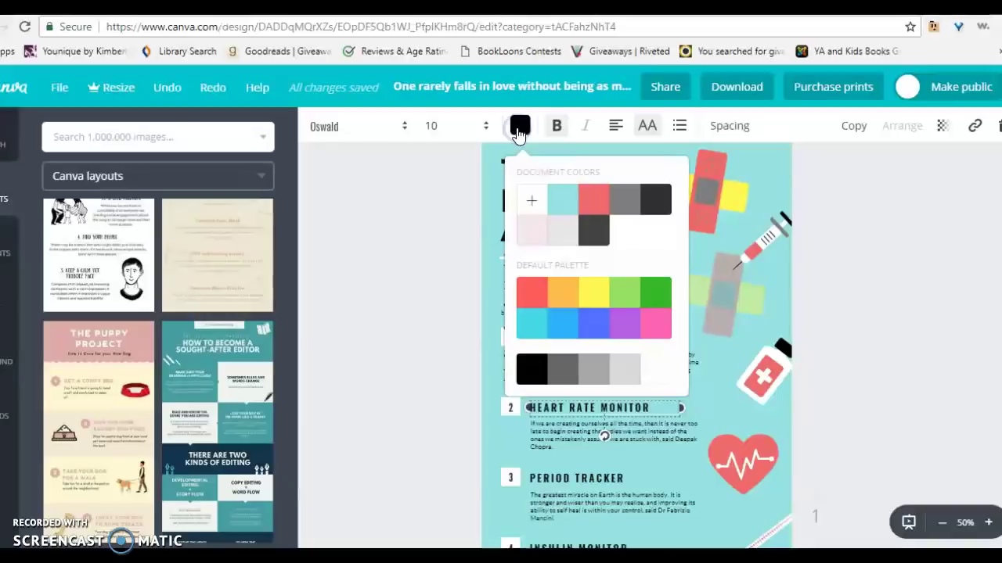
click(659, 375)
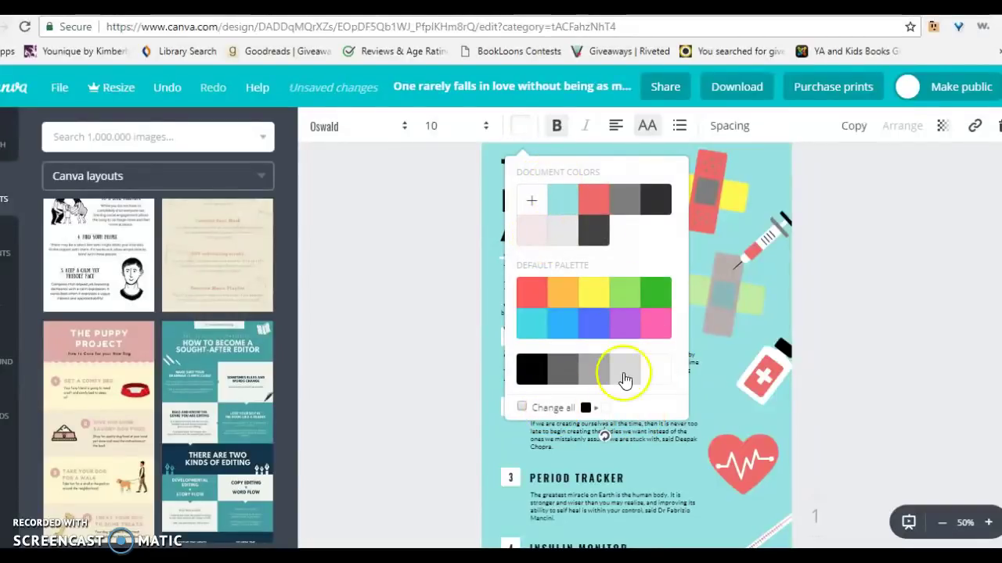
click(678, 506)
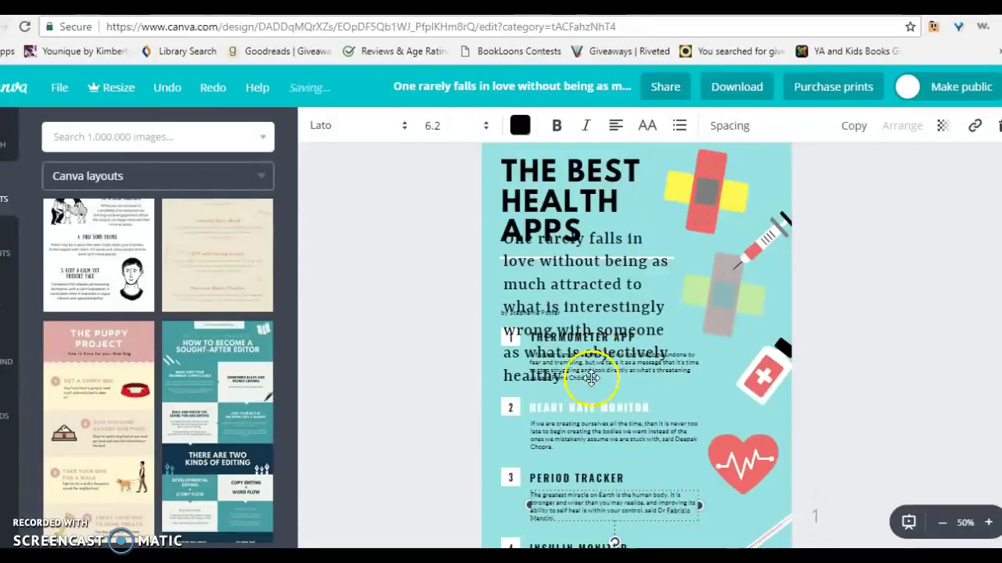
drag(594, 406, 718, 291)
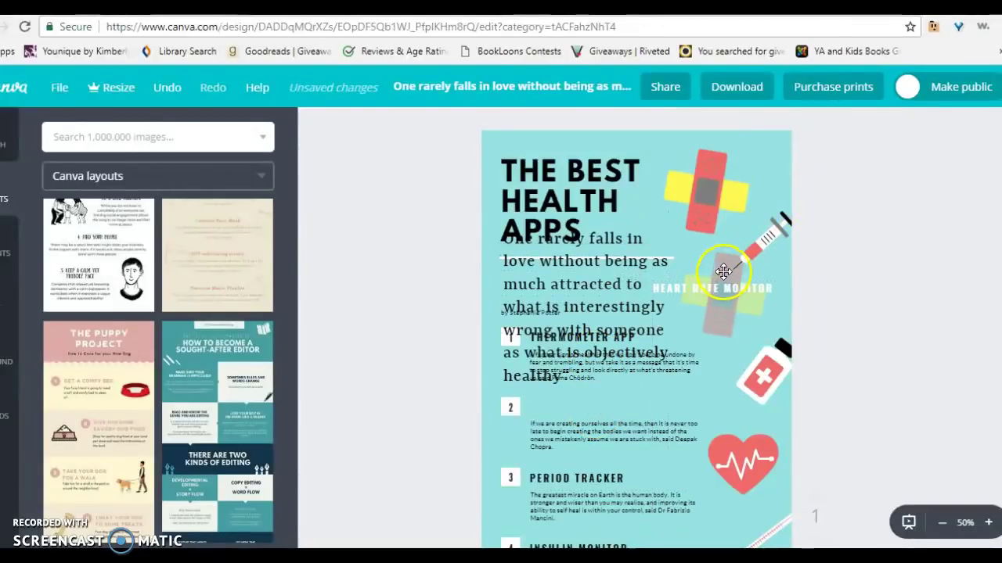
click(704, 190)
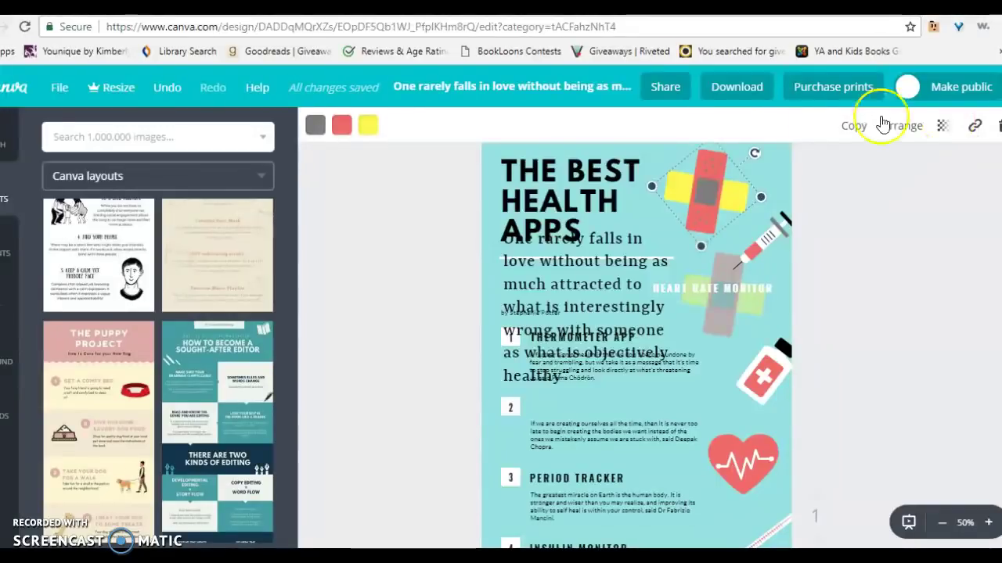
click(657, 408)
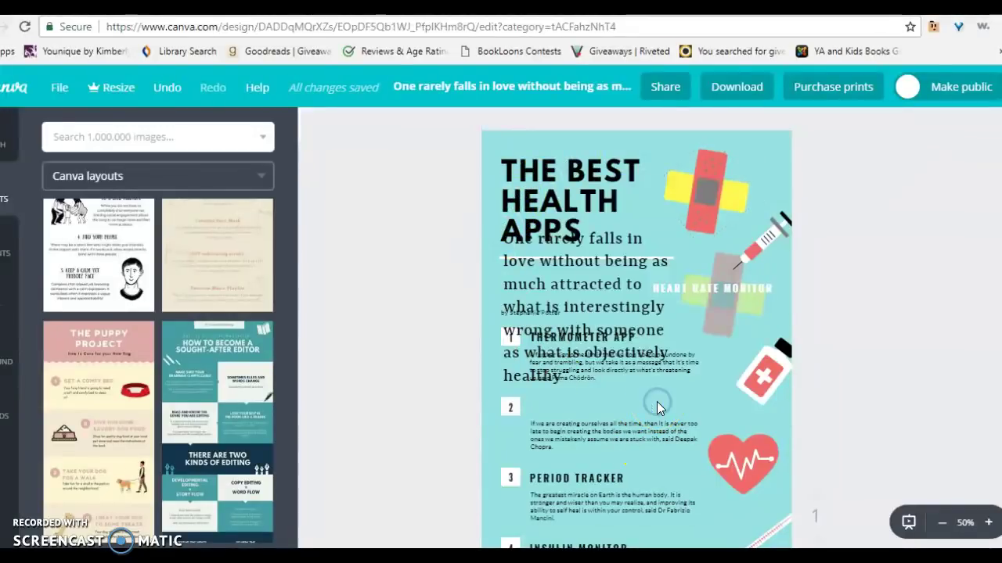
Upload born a crime.jpg from the computer through the Uploads panel
click(20, 423)
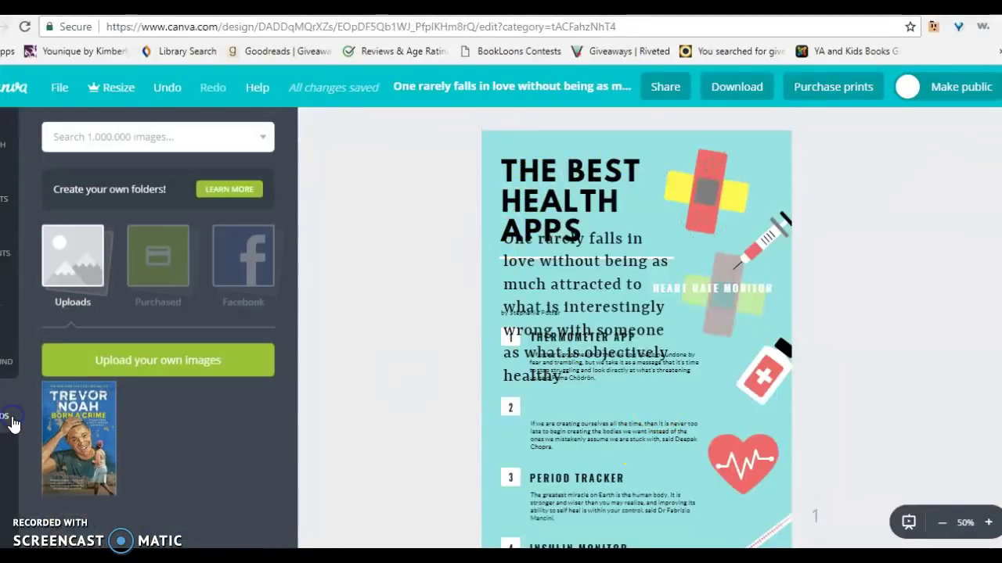
click(191, 360)
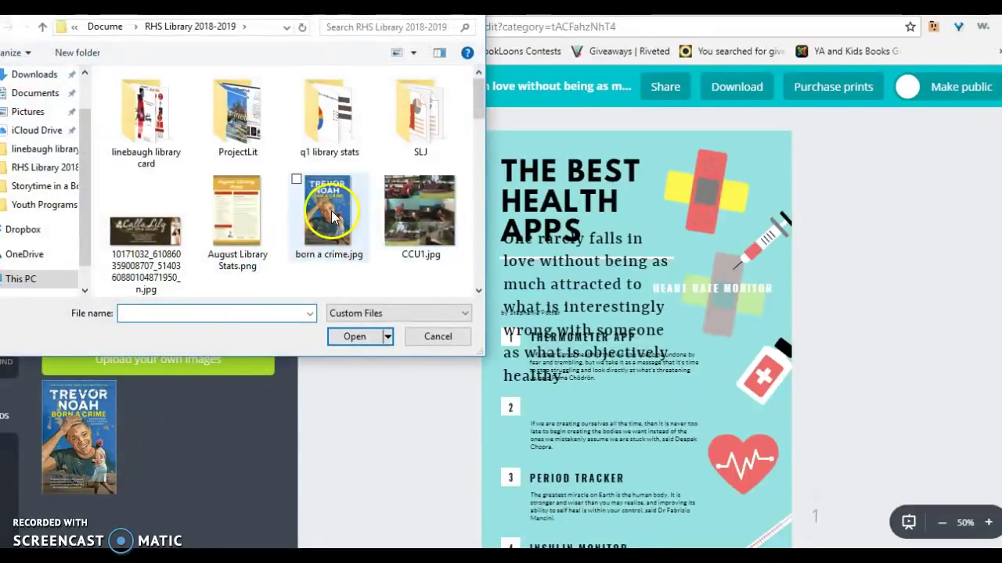
click(331, 216)
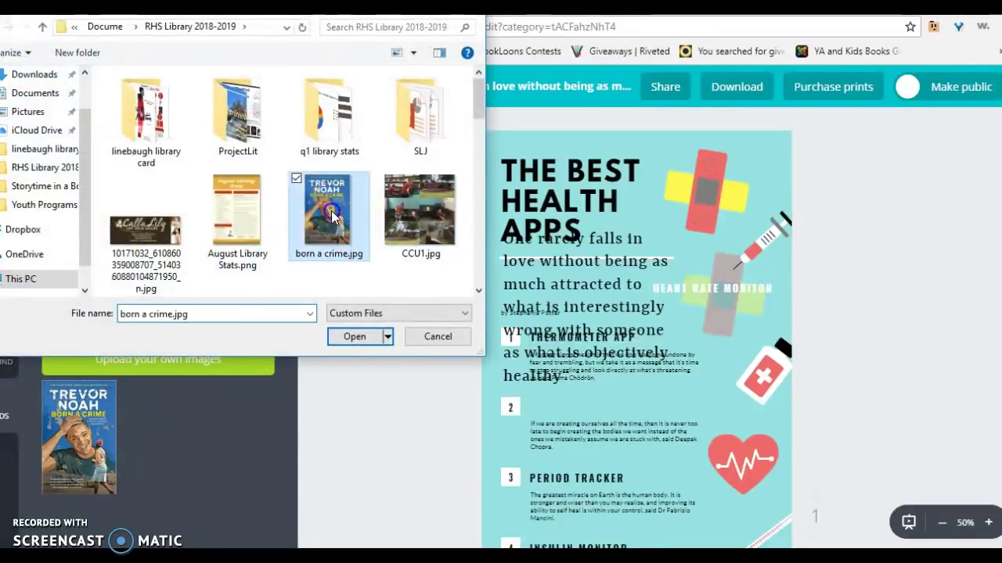
click(353, 337)
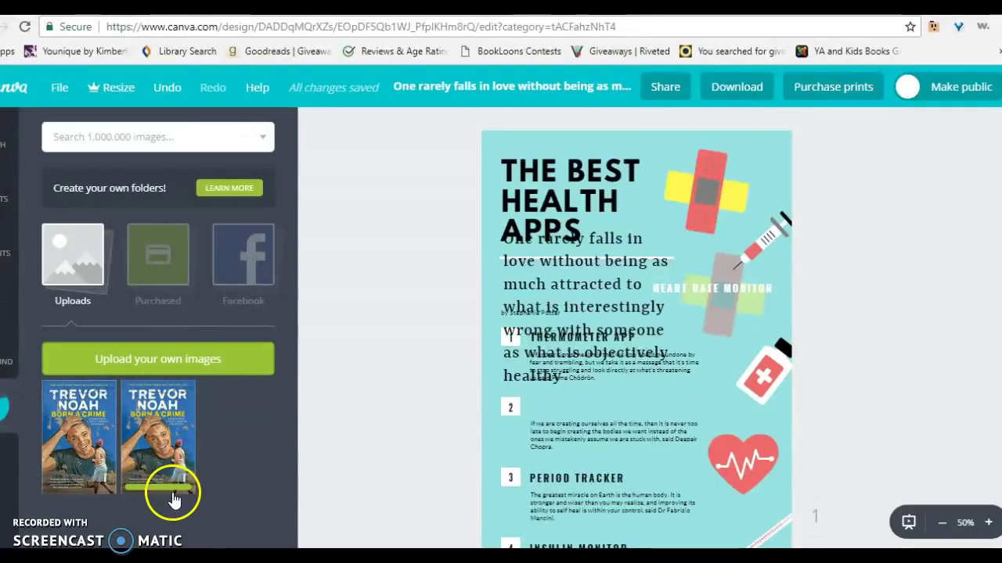
Place the Born a Crime cover on the page, shrunk and tilted clockwise beside item 2
drag(166, 459, 684, 400)
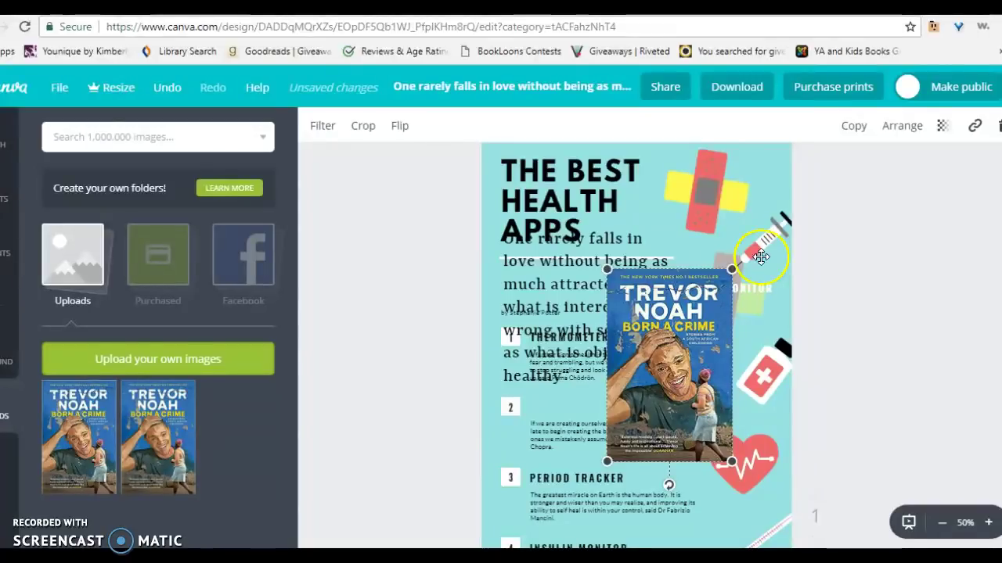
drag(732, 269, 676, 358)
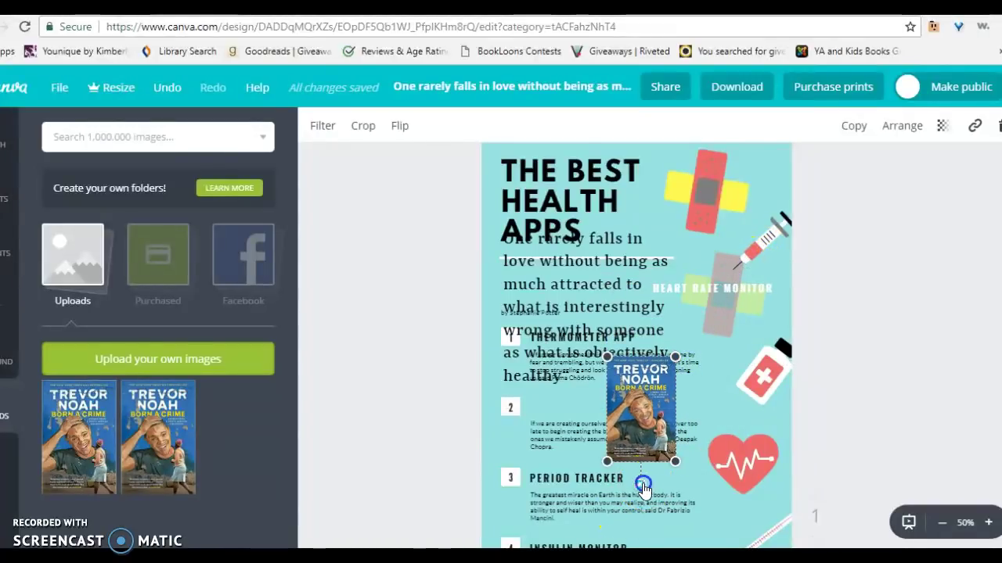
drag(642, 485, 595, 473)
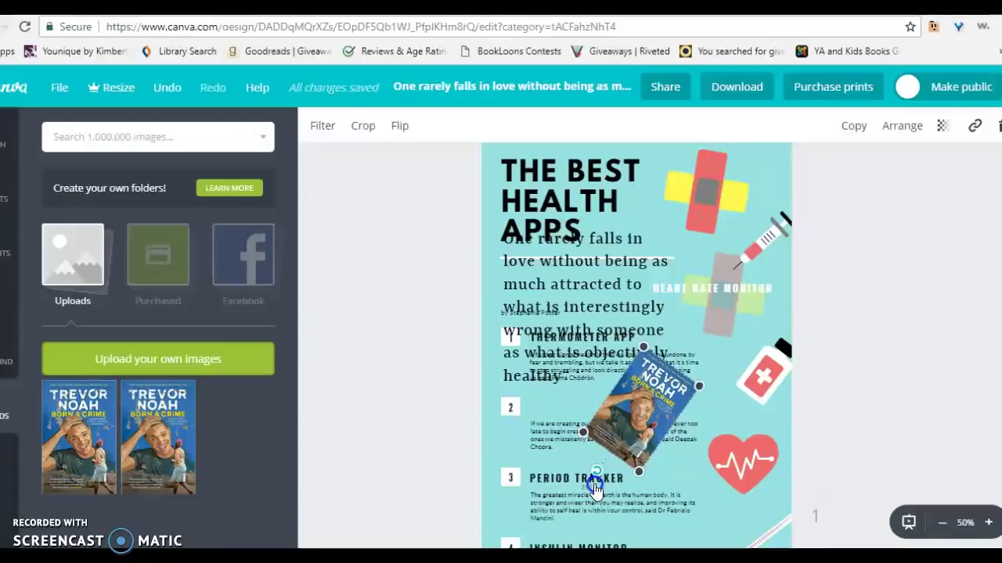
click(400, 126)
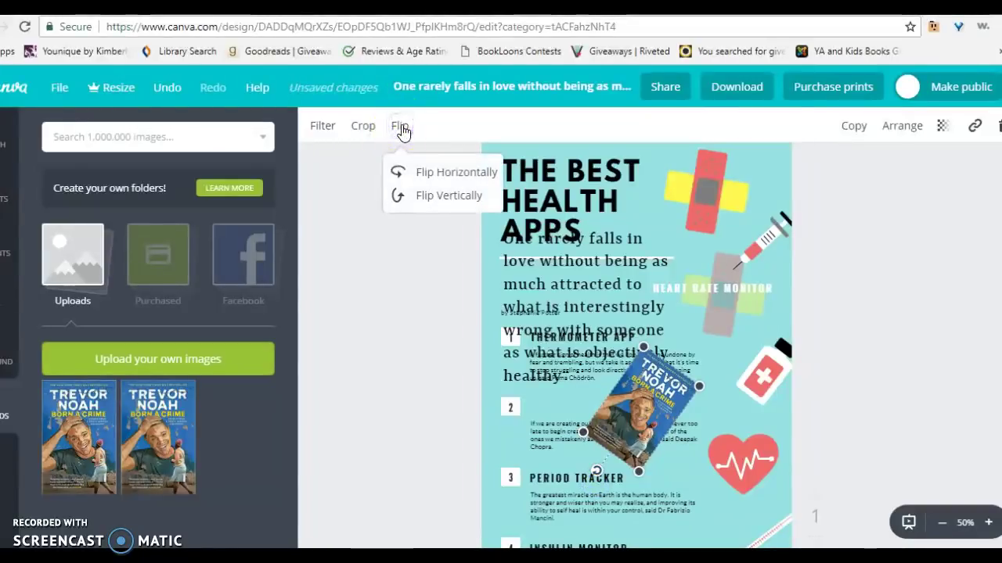
click(324, 137)
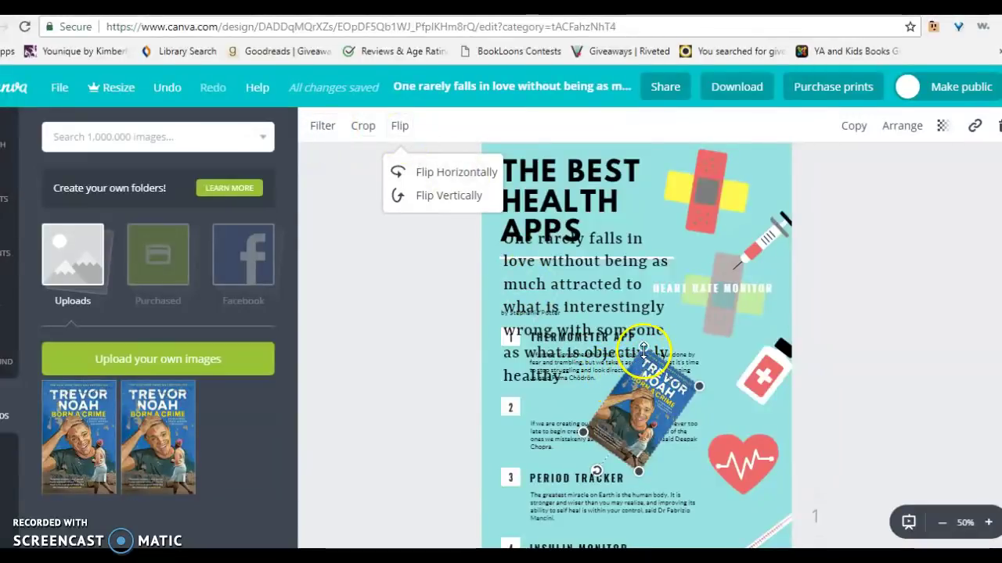
drag(643, 350, 586, 342)
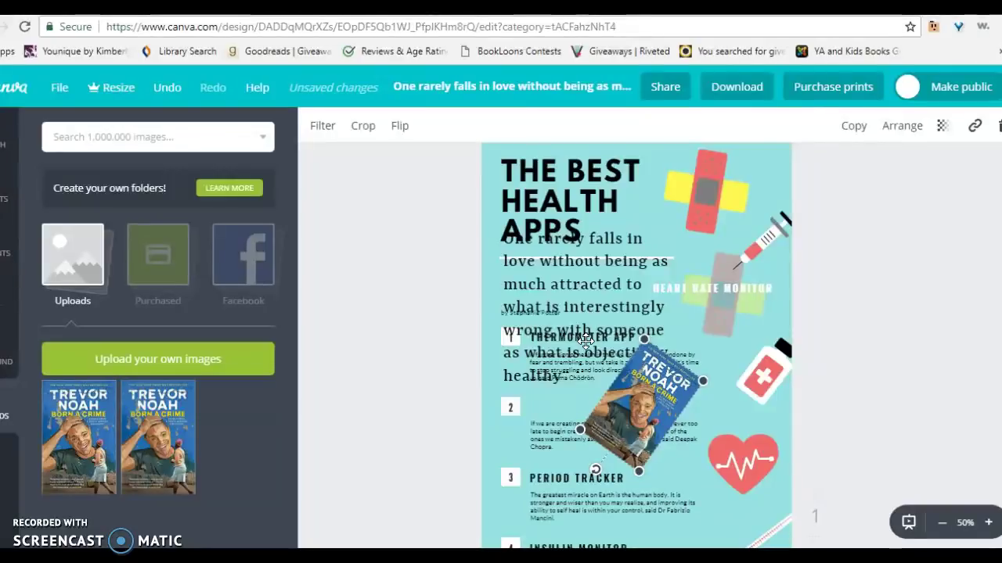
Replace the long quote-based design title with 'Symbolism'
click(575, 90)
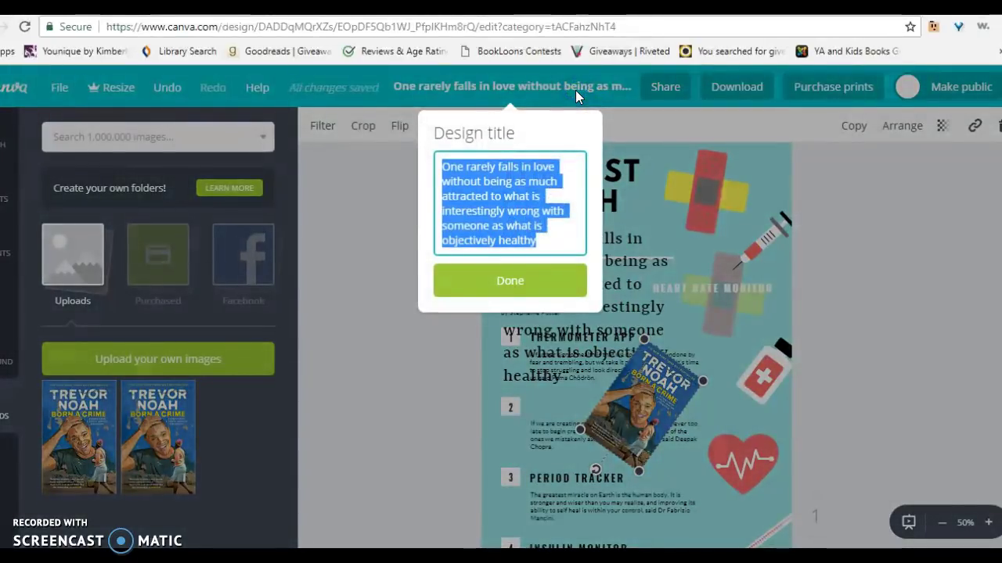
text(Symbolism)
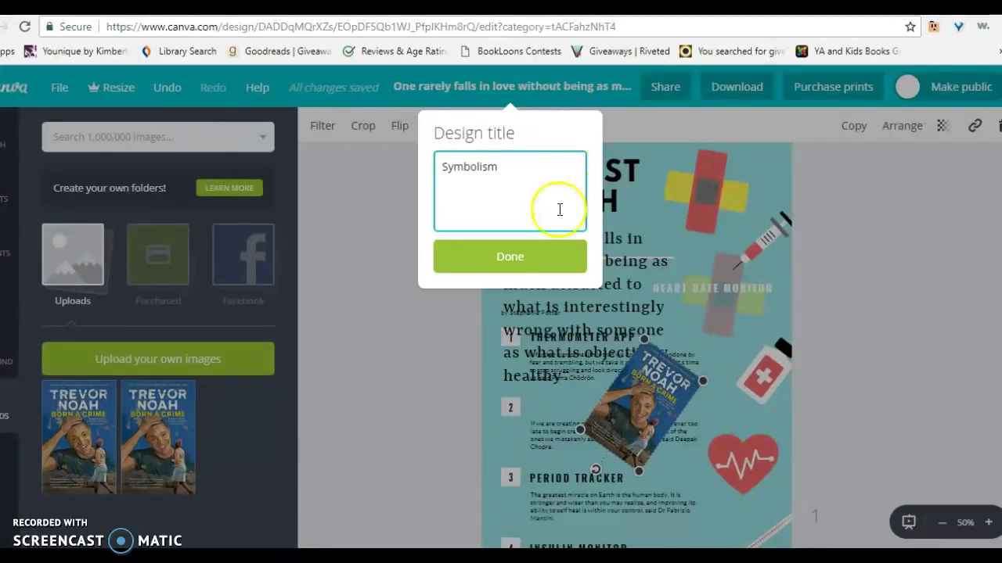
click(550, 261)
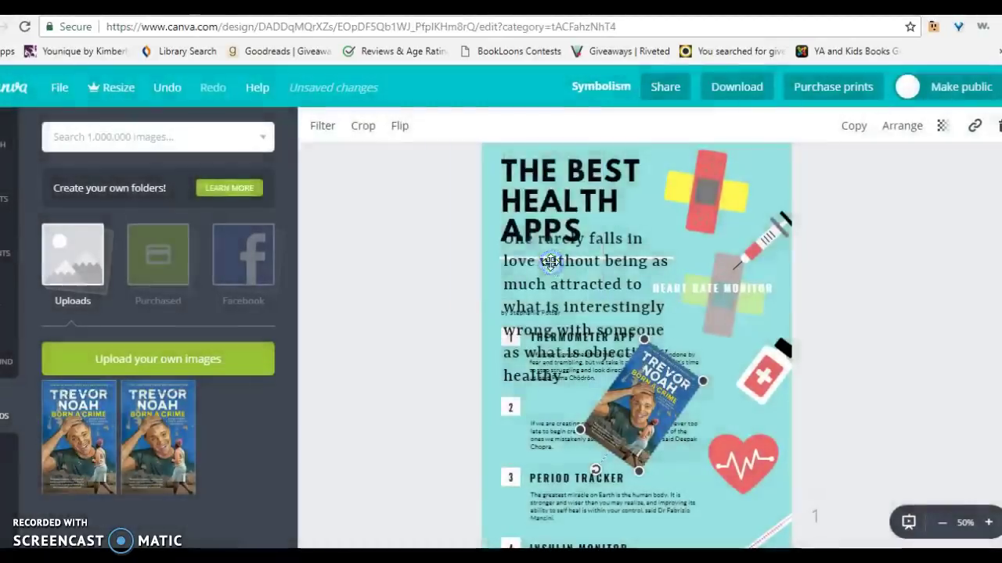
Download the Symbolism design as a PDF - Print file
click(738, 103)
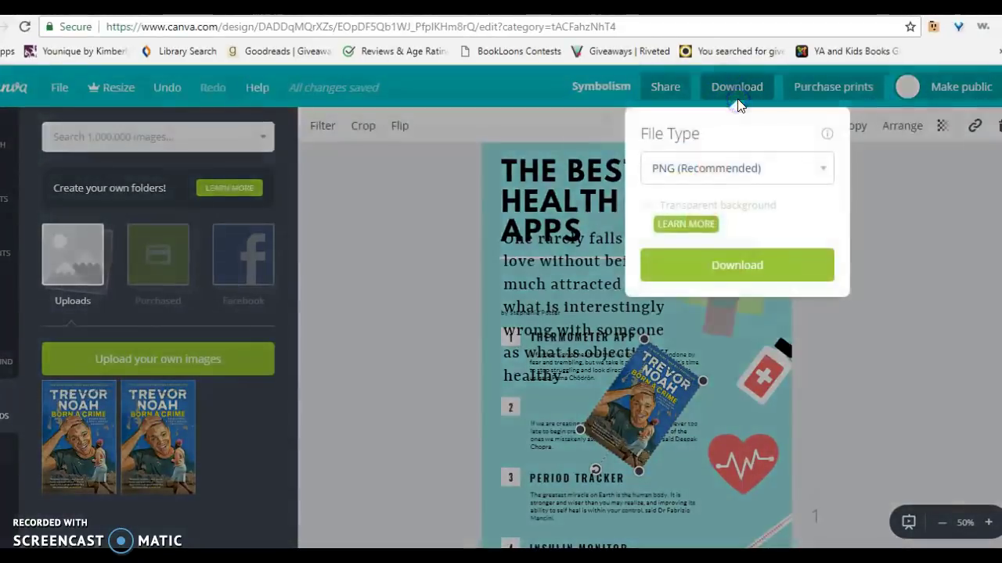
click(739, 175)
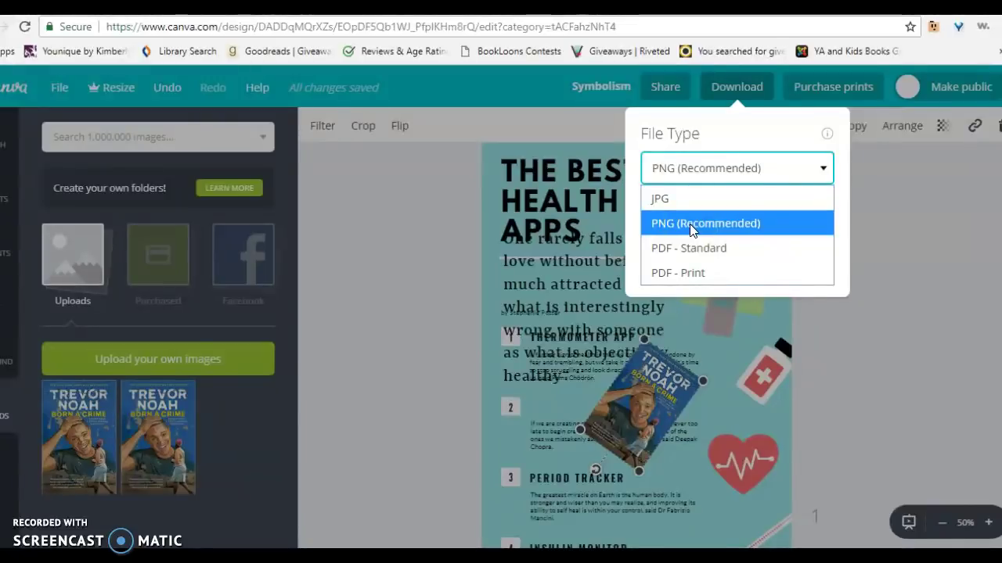
click(704, 272)
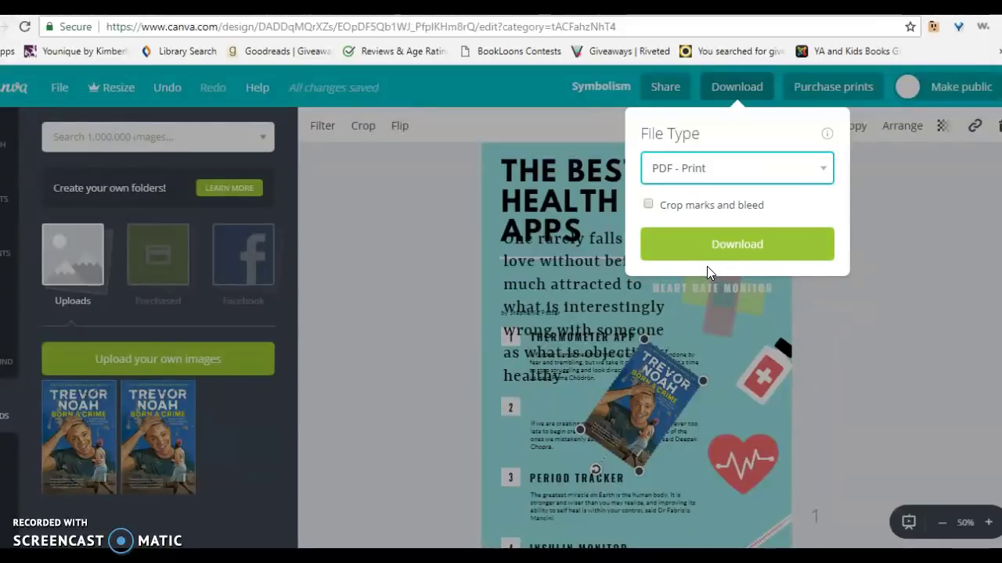
click(707, 242)
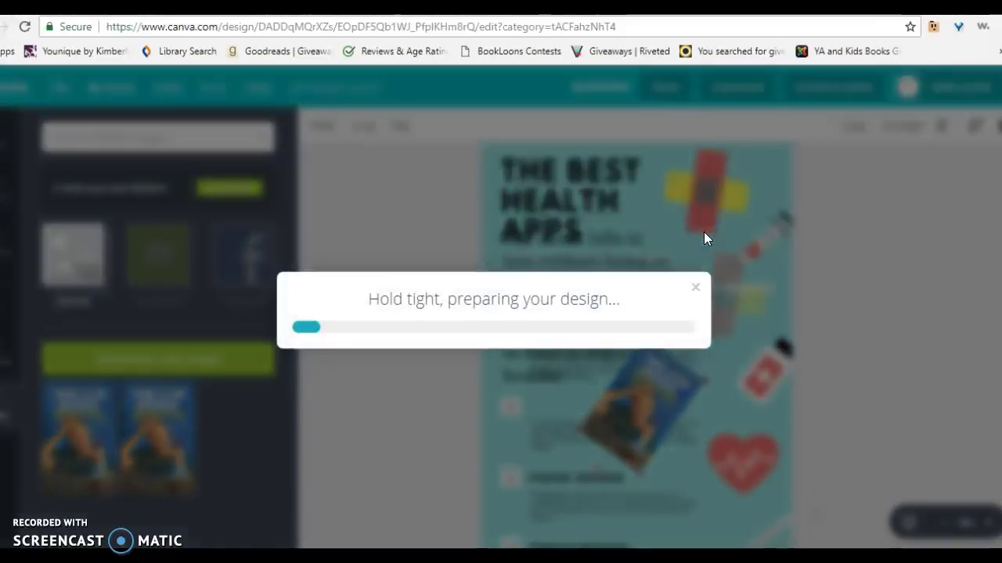